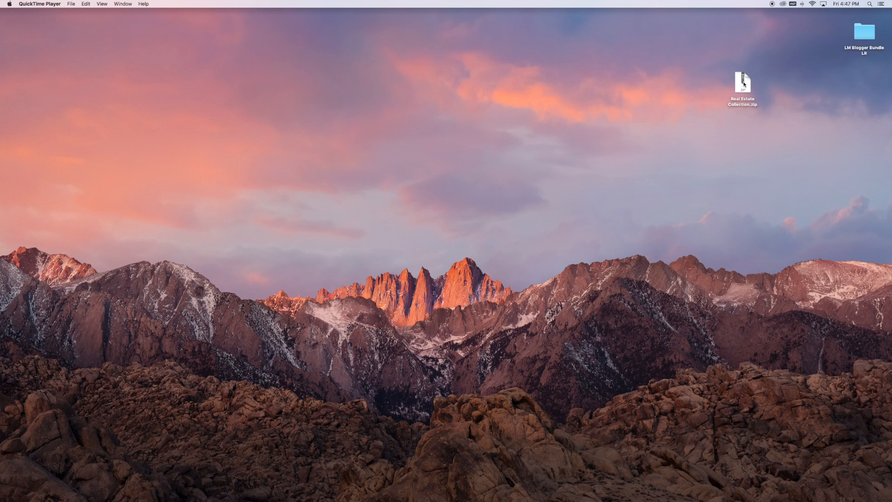
Extract the Real Estate Collection.zip archive on the desktop.
right_click(743, 84)
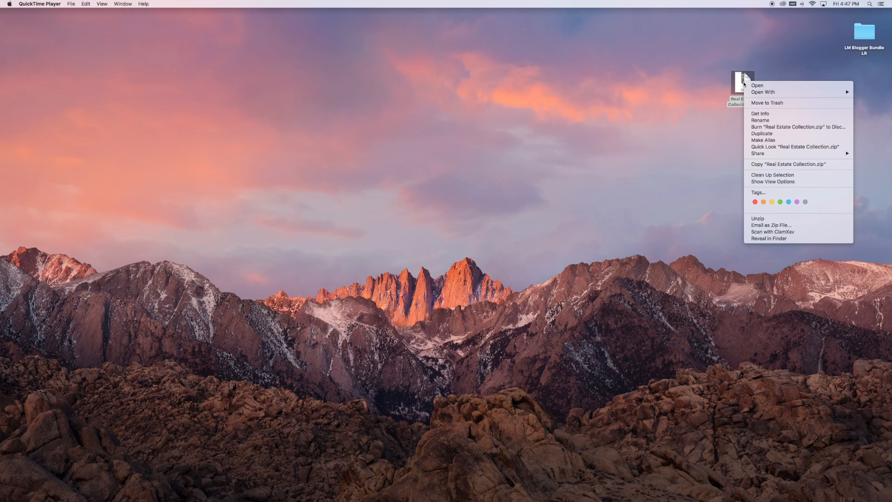
left_click(771, 73)
double_click(747, 87)
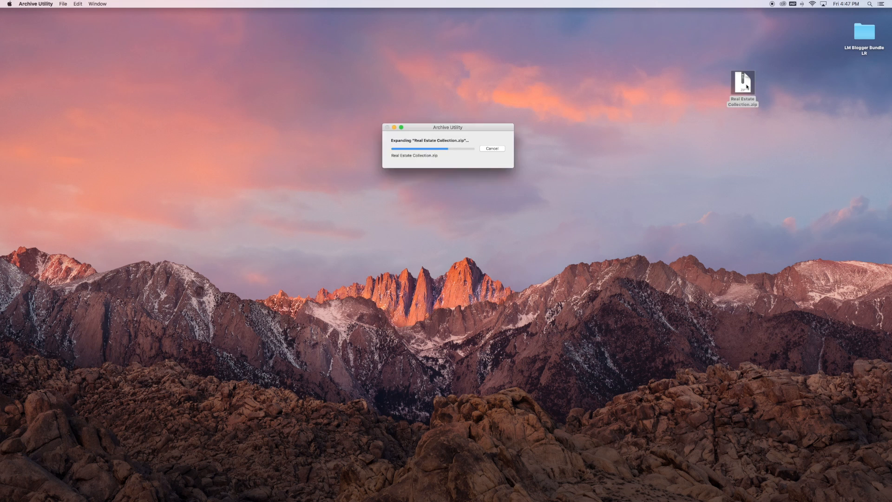
Move Real Estate Collection.zip to the trash and open the extracted Real Estate Collection folder.
left_click_drag(747, 86, 669, 112)
right_click(669, 113)
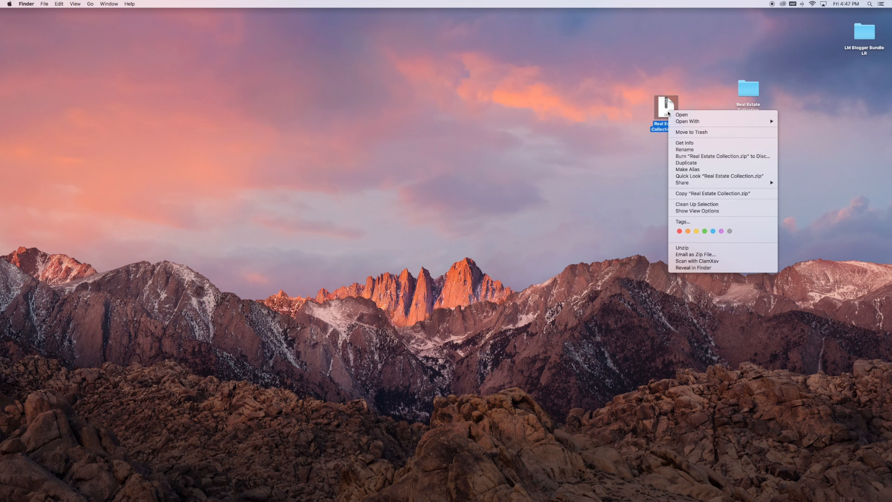
left_click(687, 132)
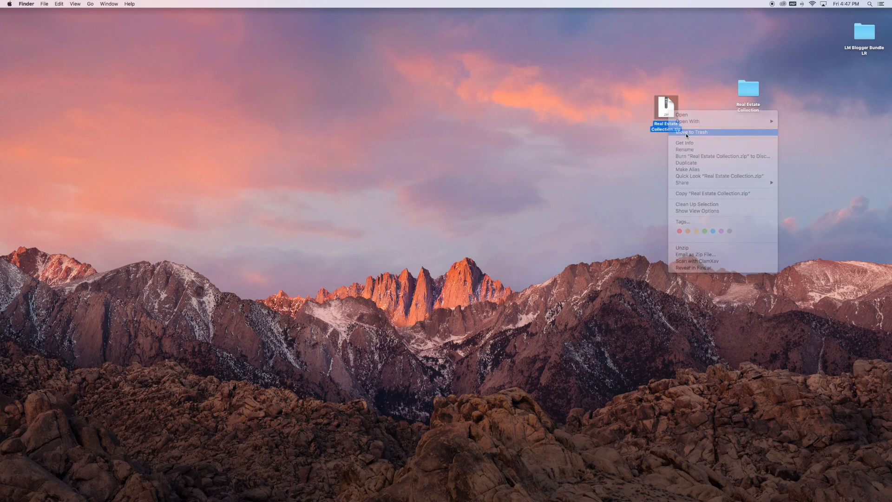
double_click(749, 94)
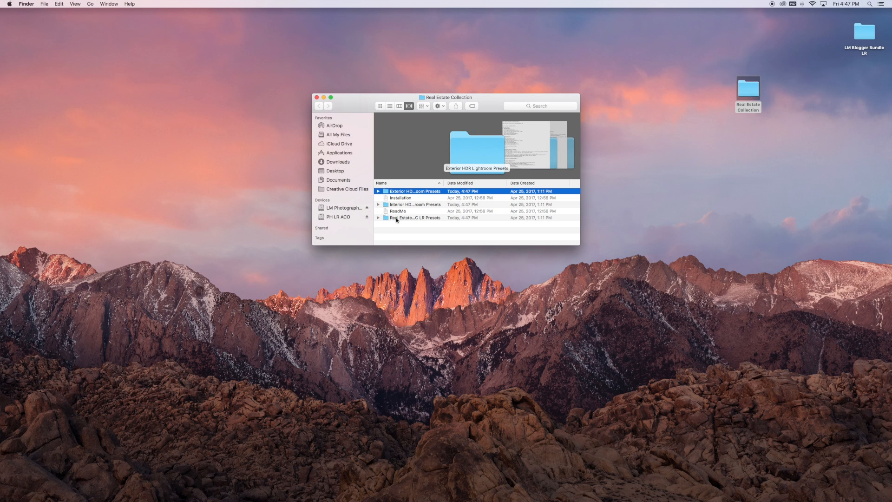
Switch to Lightroom, reveal its presets folder from the preset preferences, and open Lightroom > Develop Presets in Finder.
mouse_move(406, 499)
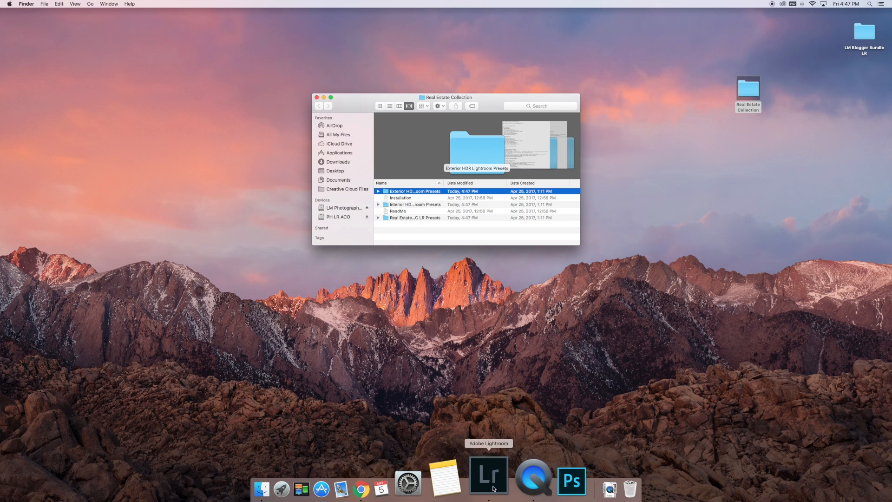
left_click(493, 487)
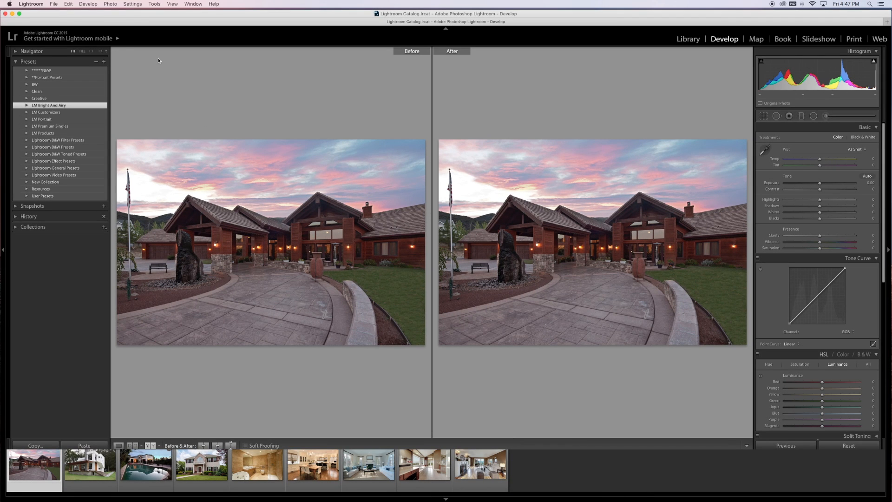
left_click(30, 4)
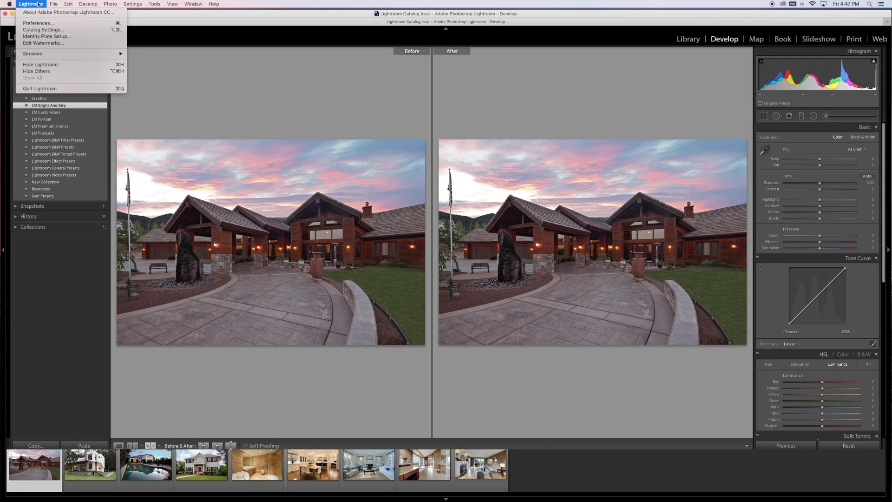
left_click(40, 23)
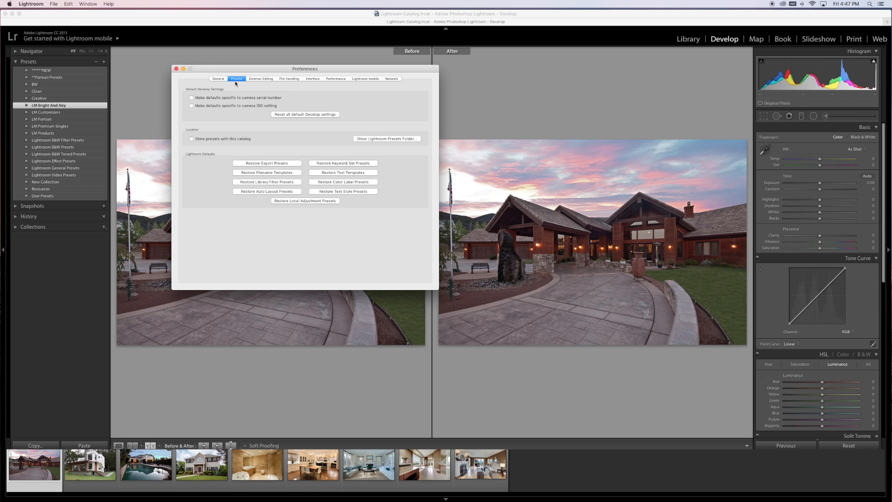
left_click(368, 139)
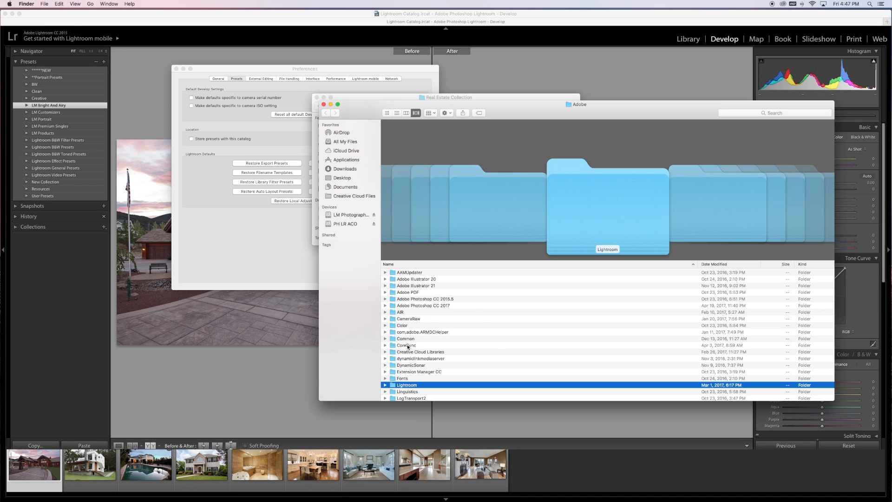
double_click(406, 385)
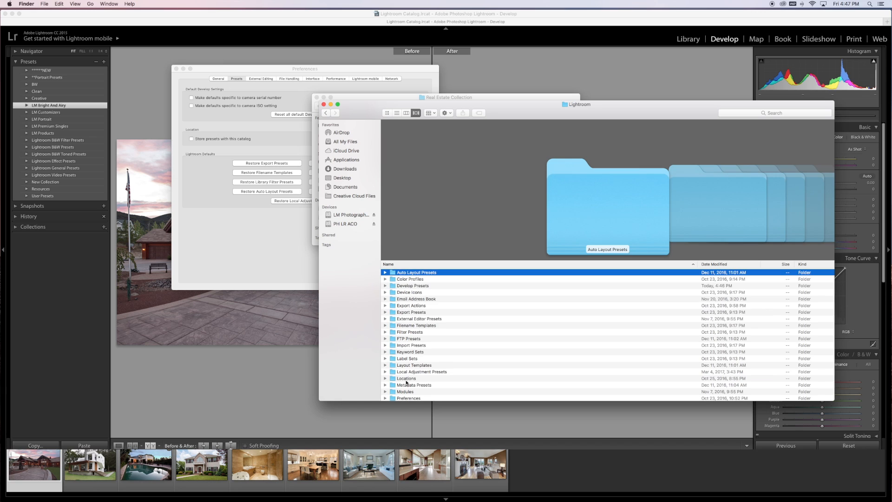
double_click(416, 286)
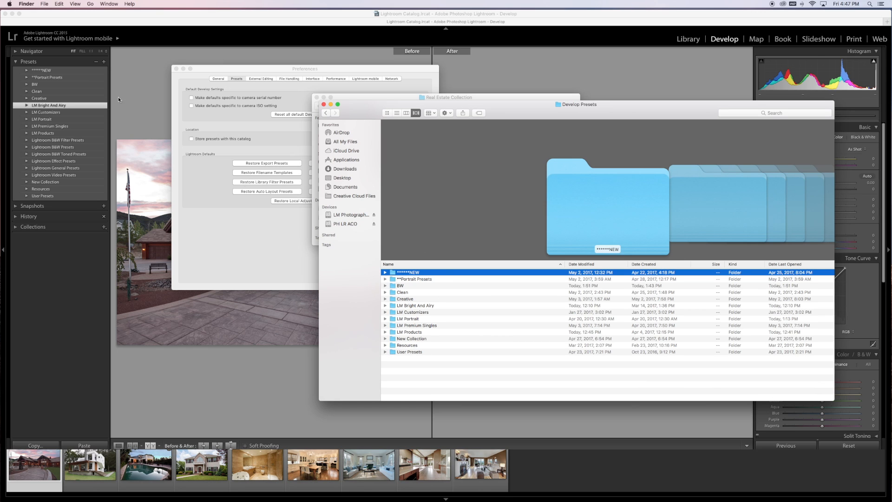
Close the preferences, minimize Lightroom and arrange the Real Estate Collection and Develop Presets windows side by side.
left_click(177, 68)
left_click(12, 14)
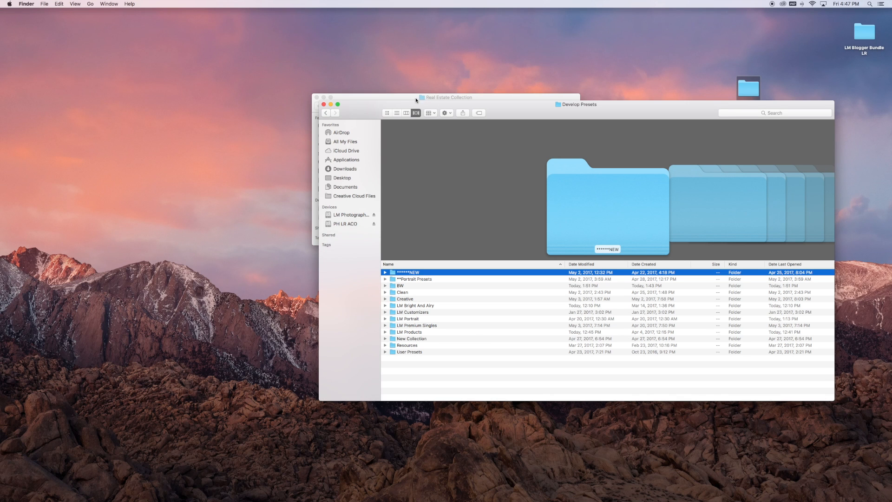
left_click_drag(398, 100, 502, 64)
left_click_drag(356, 99, 195, 69)
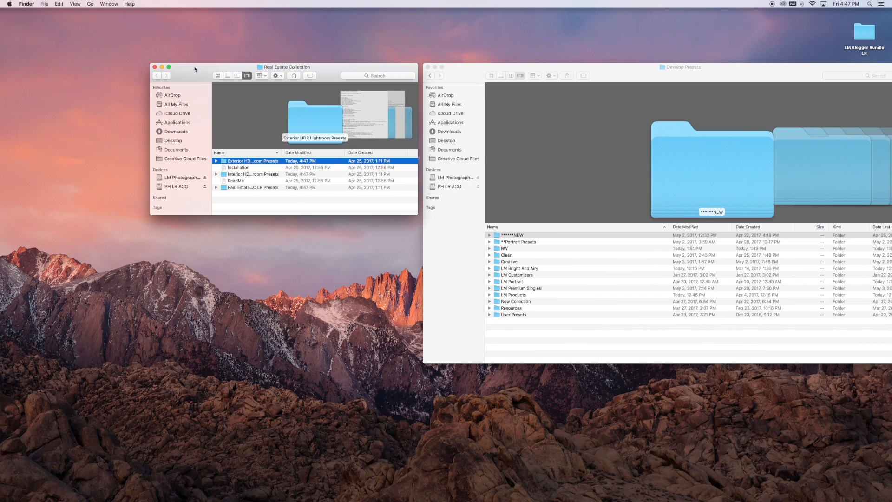
Move the Exterior HDR, Interior HDR and Real Estate CC LR preset folders together into the Develop Presets folder.
left_click(246, 175, "super")
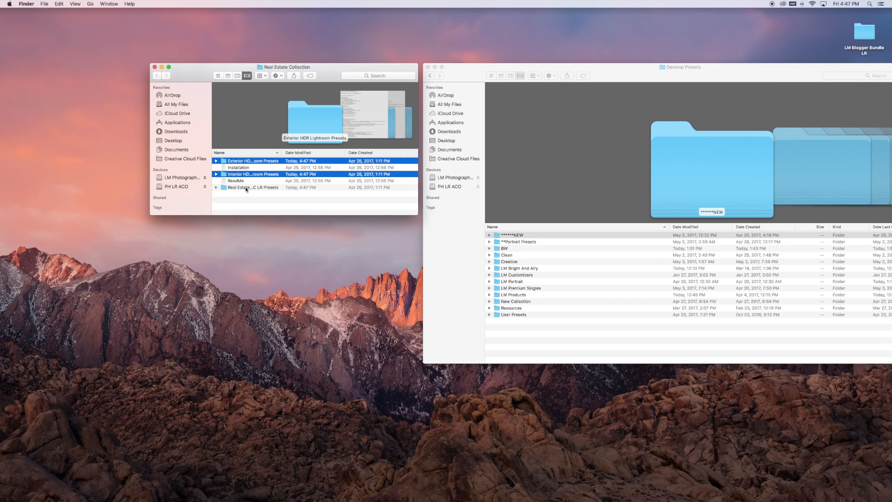
left_click(246, 189, "super")
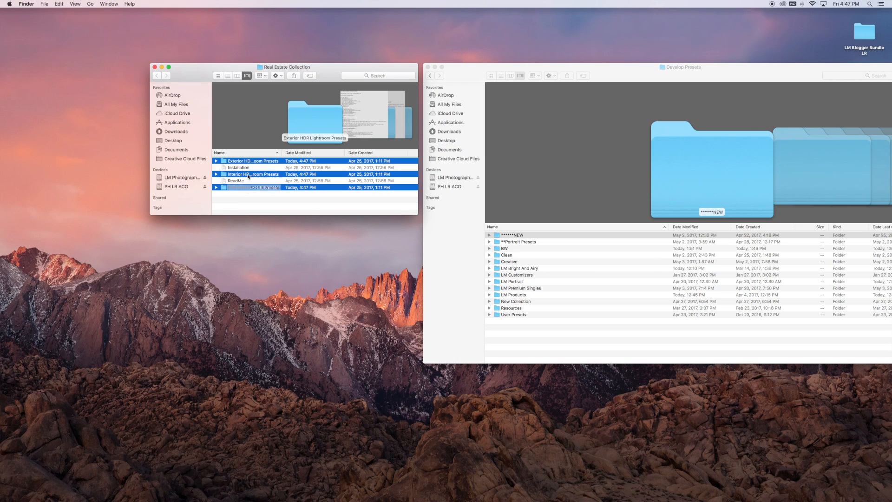
left_click_drag(240, 176, 515, 339)
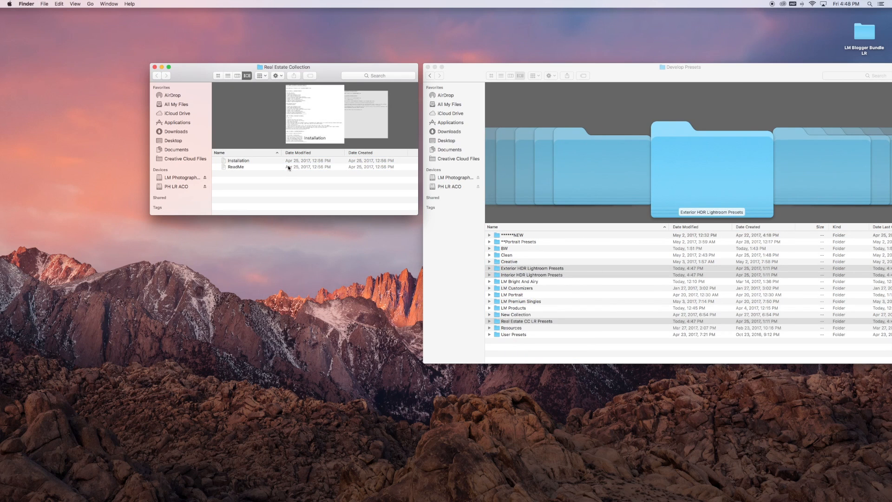
Close the Real Estate Collection and Develop Presets folder windows.
left_click(248, 162)
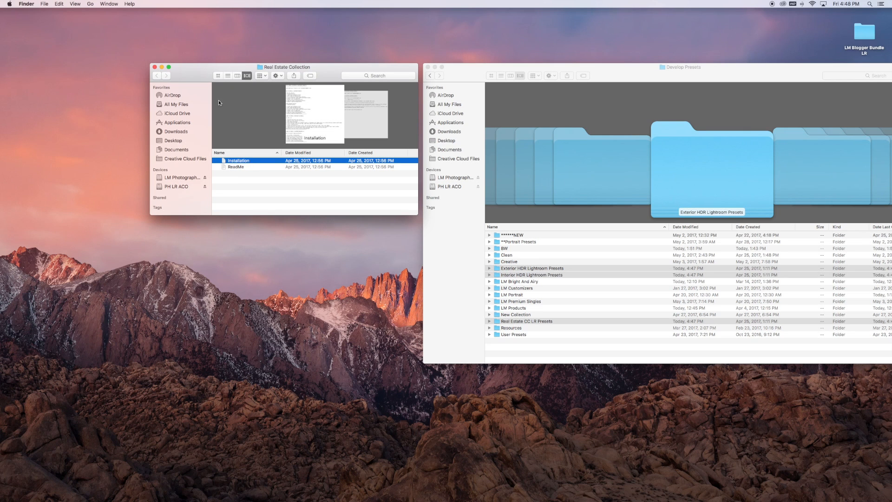
left_click(155, 67)
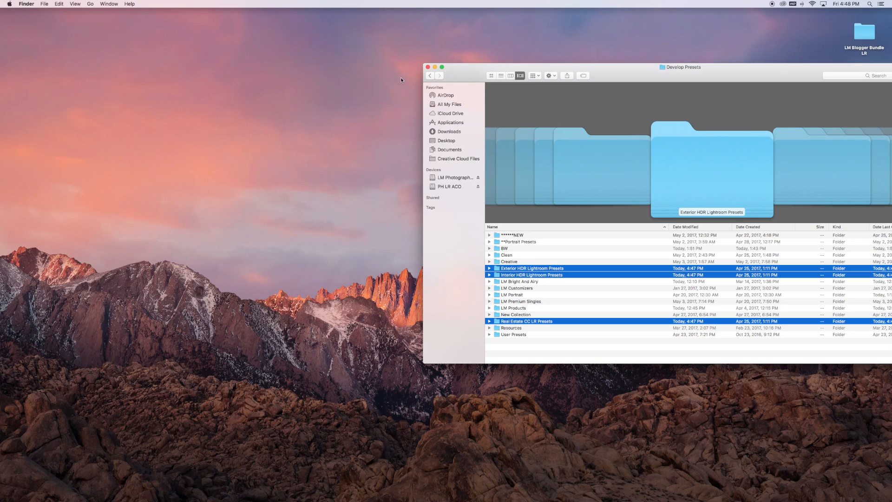
left_click(428, 68)
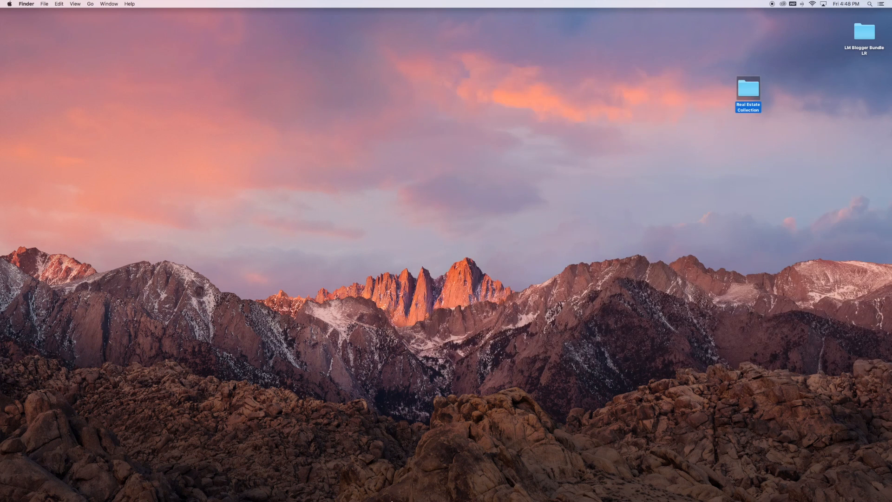
Restart Lightroom, skipping the catalog backup this time.
left_click(491, 474)
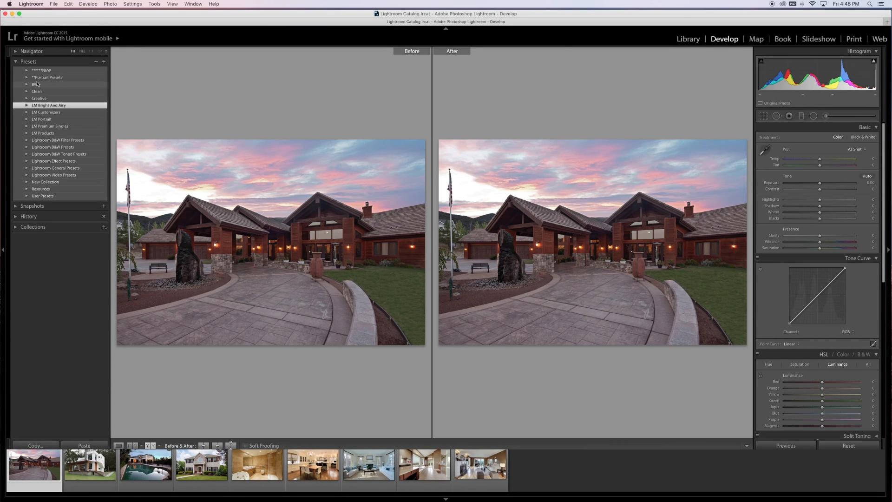
left_click(5, 14)
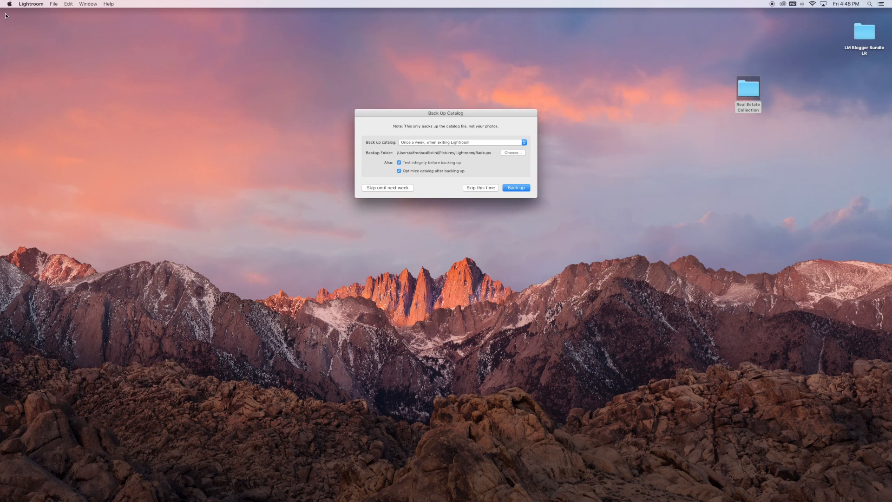
left_click(470, 188)
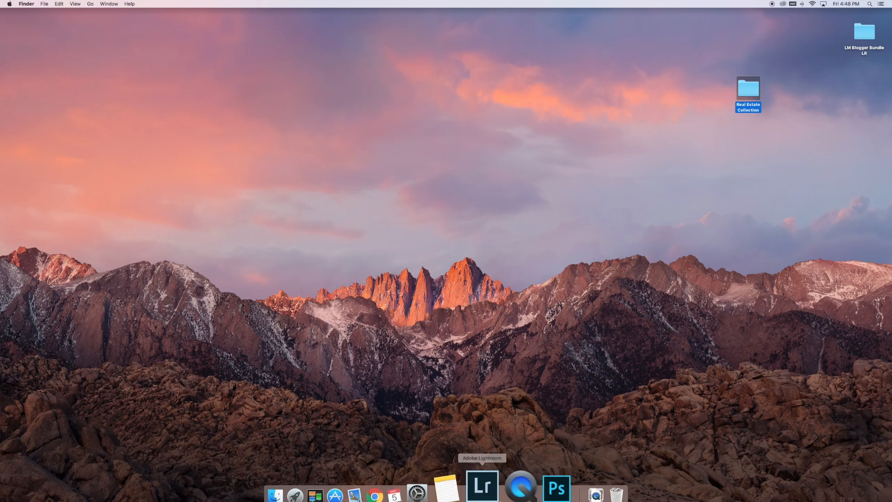
left_click(495, 489)
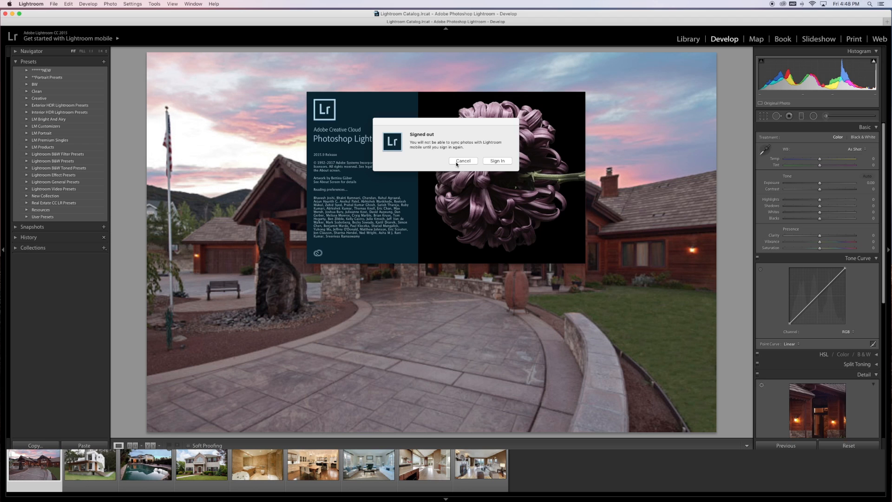
left_click(456, 162)
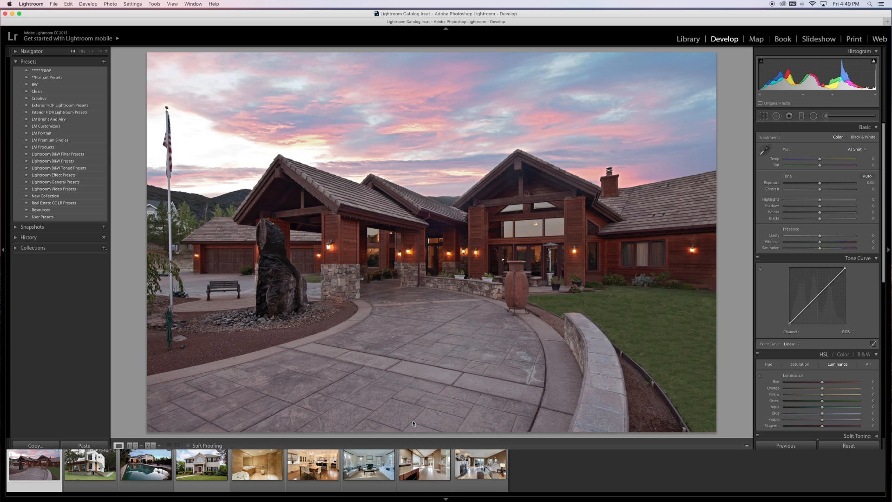
Check the Develop presets list for the Exterior HDR, Interior HDR and Real Estate CC LR preset folders.
left_click(16, 63)
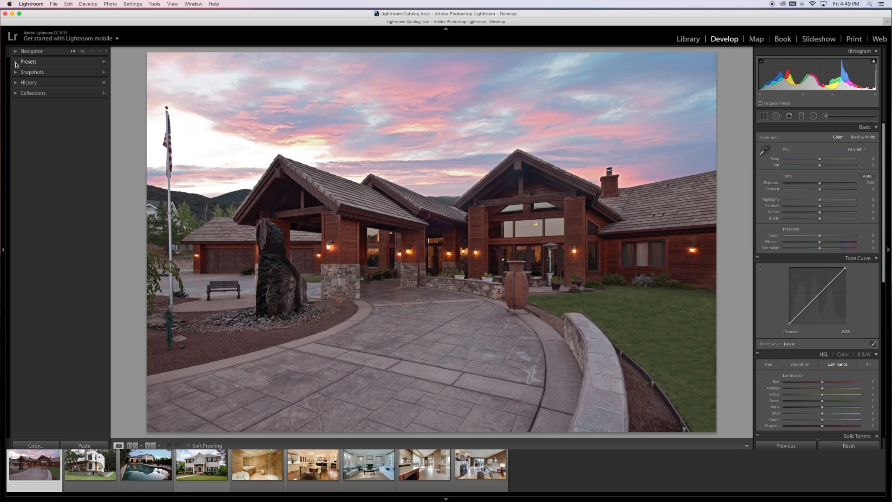
left_click(17, 63)
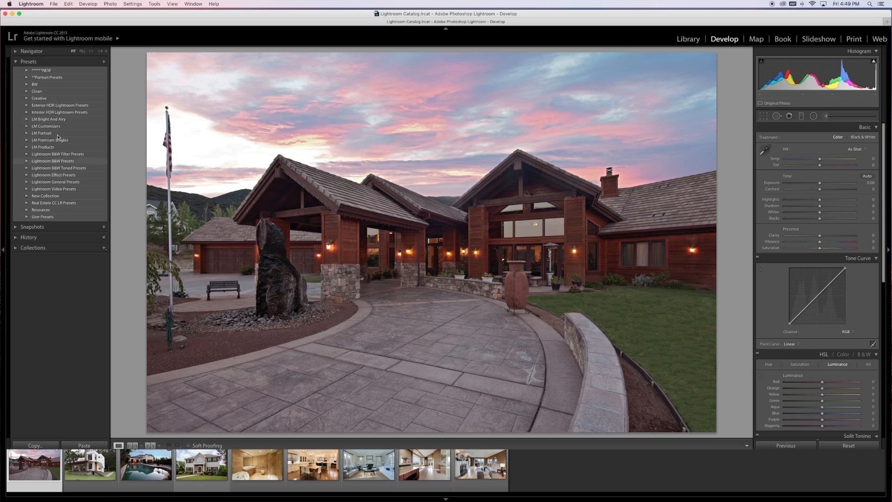
left_click(52, 107)
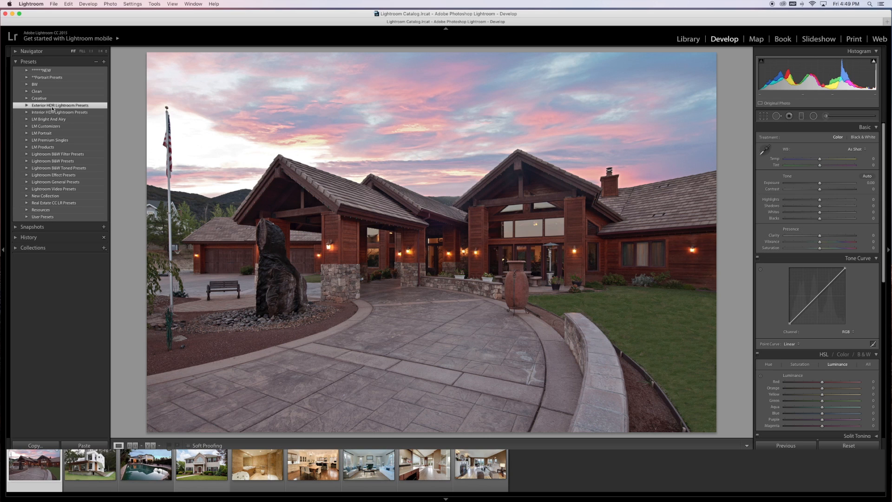
left_click(52, 112)
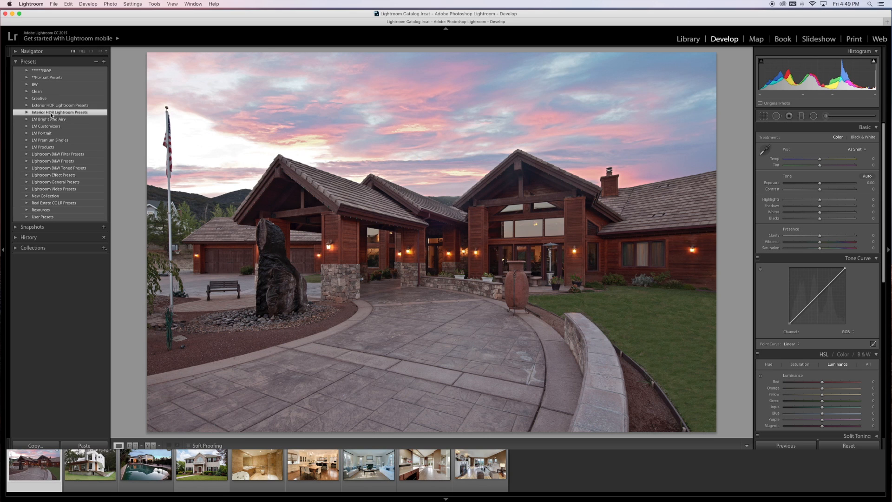
left_click(54, 204)
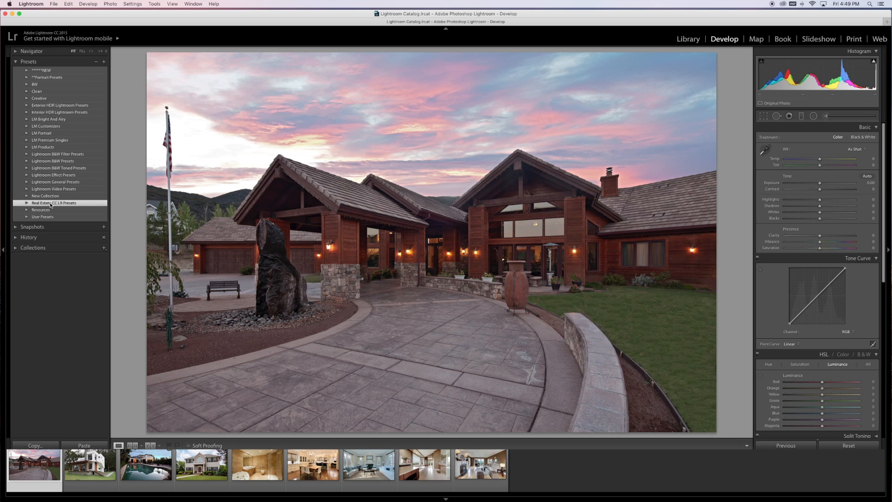
Expand the Exterior HDR Lightroom Presets folder, widening the presets area for full names and hiding the adjustment controls.
left_click(26, 105)
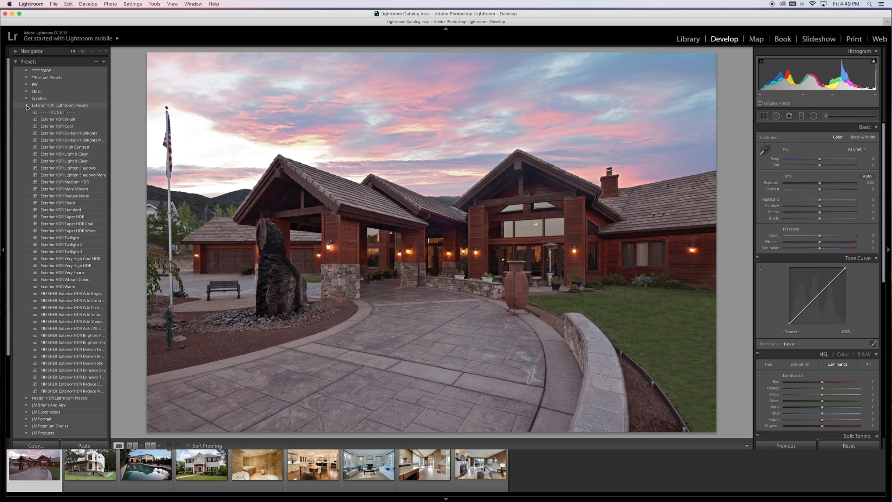
left_click(64, 113)
left_click_drag(110, 289, 139, 289)
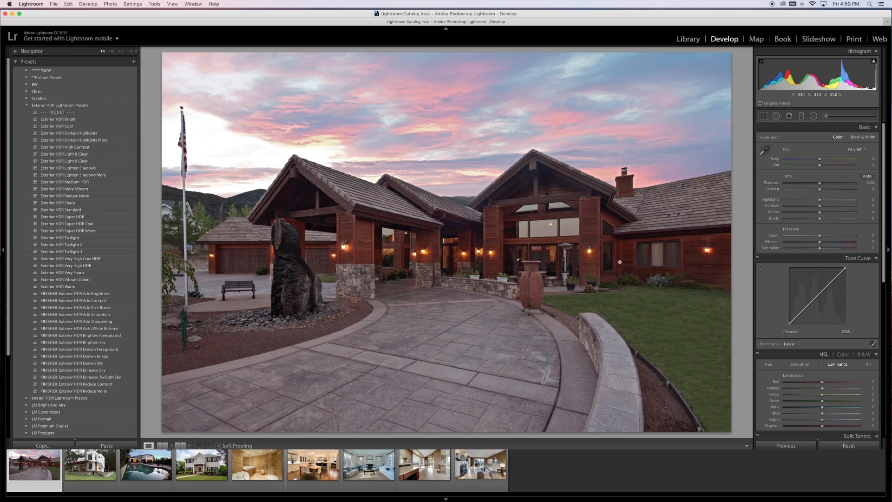
left_click(888, 251)
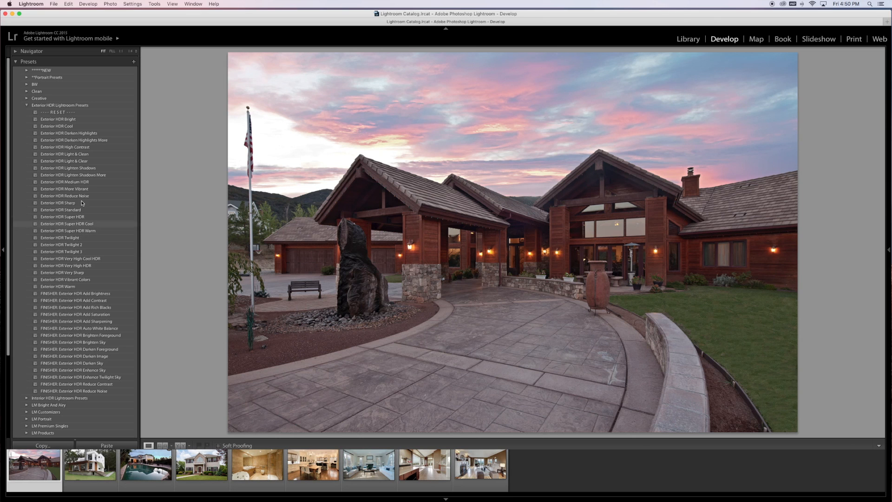
Apply the Exterior HDR Bright preset to the house photo and compare before and after side by side.
left_click(90, 120)
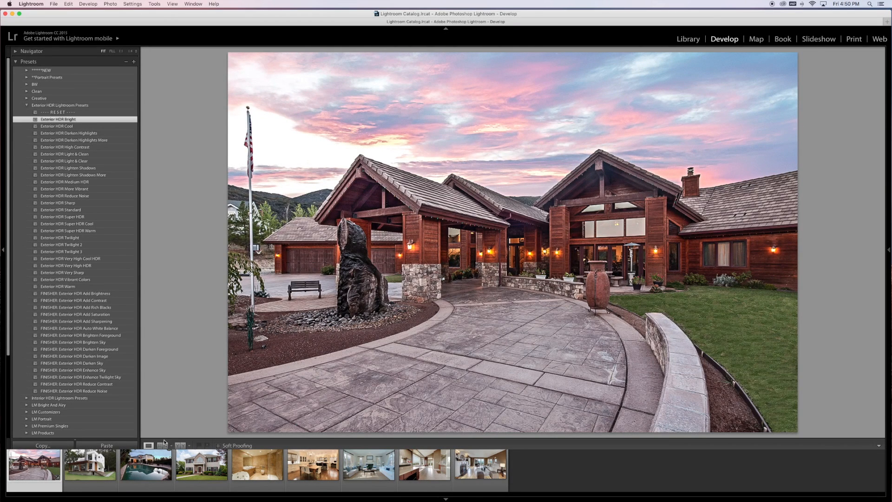
left_click(180, 445)
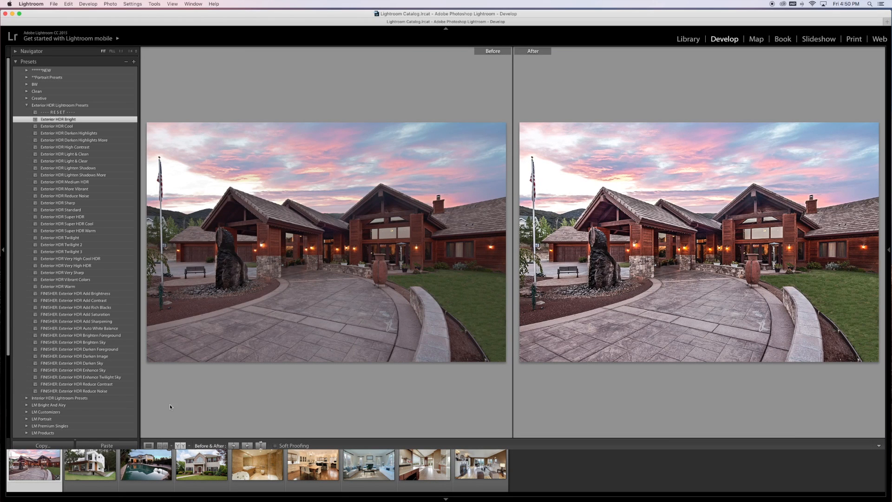
Try Exterior HDR Cool, Standard, Twilight, Twilight 2 and Twilight 3 on the sunset house photo, leaving Exterior HDR Standard applied.
left_click(72, 127)
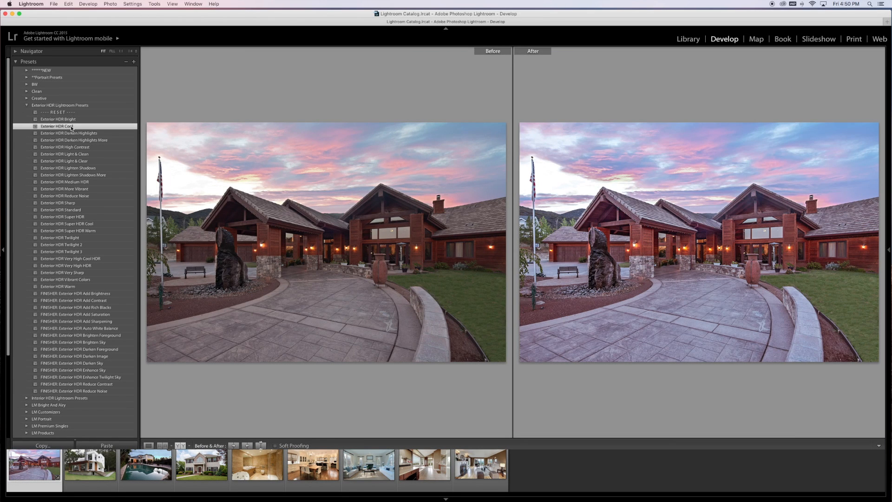
left_click(82, 211)
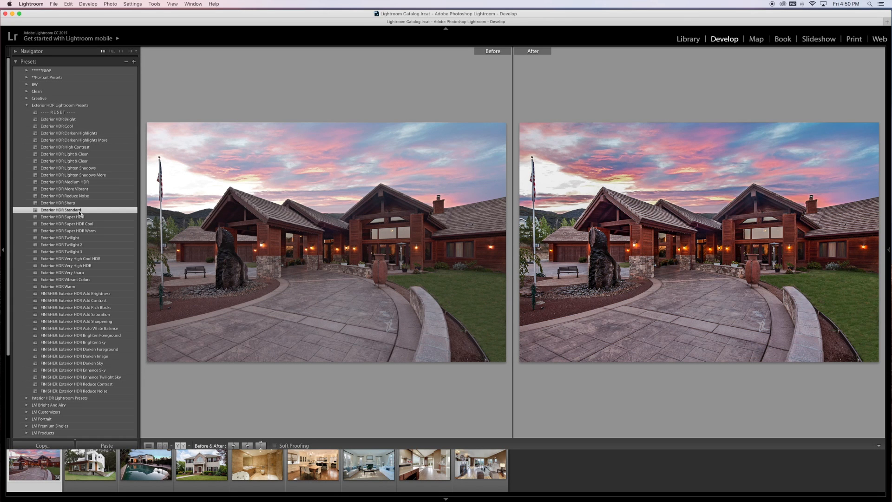
left_click(80, 238)
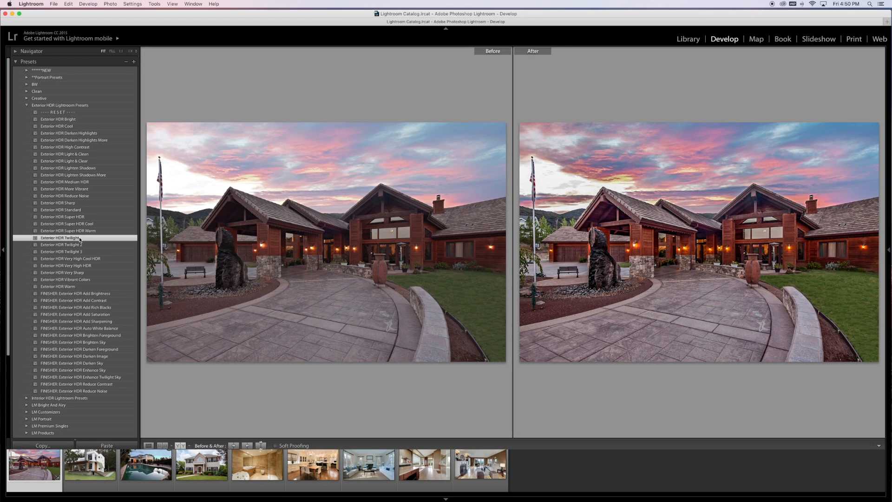
left_click(85, 245)
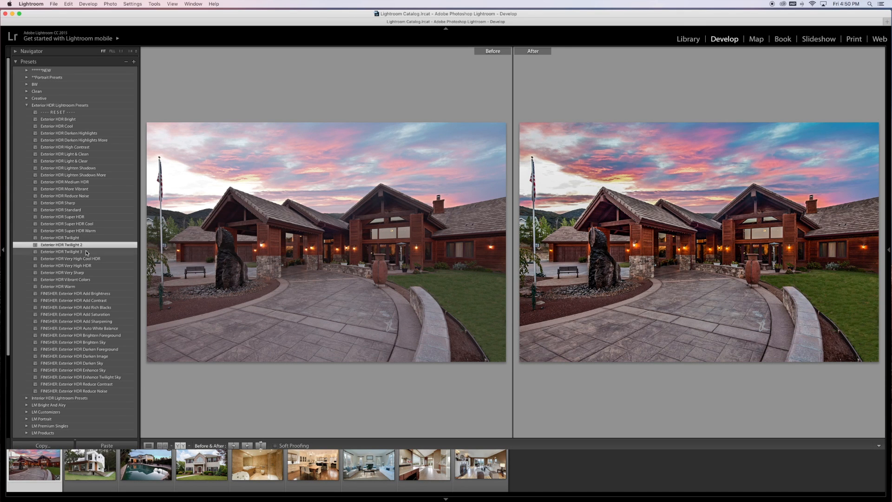
left_click(86, 252)
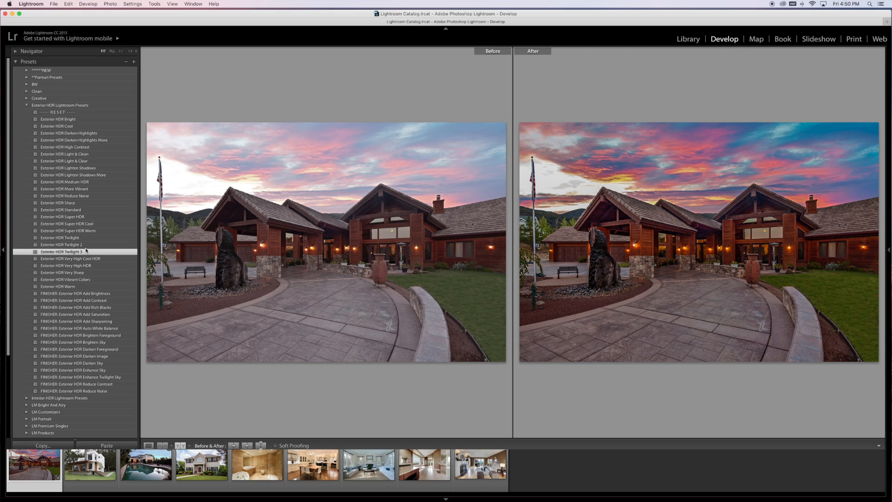
left_click(85, 244)
left_click(84, 238)
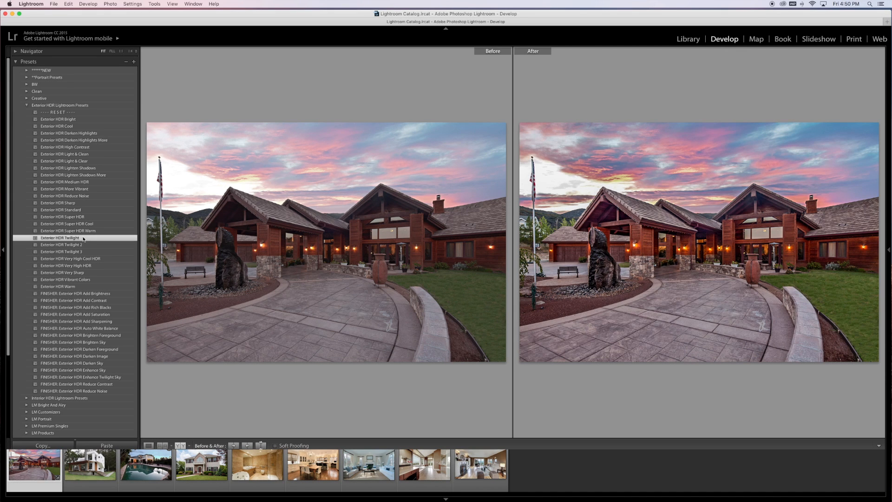
left_click(85, 211)
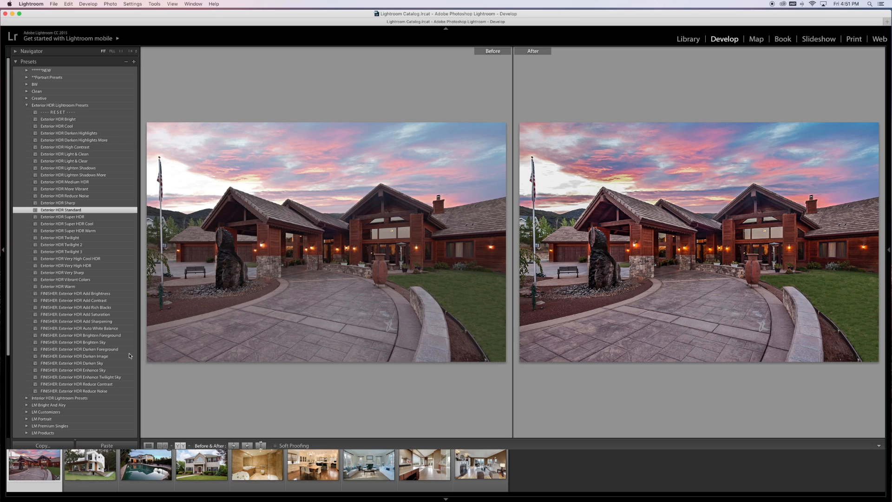
On the white modern house photo, try Exterior HDR Bright, Standard, More Vibrant and Medium HDR, finishing with Lighten Shadows.
left_click(95, 463)
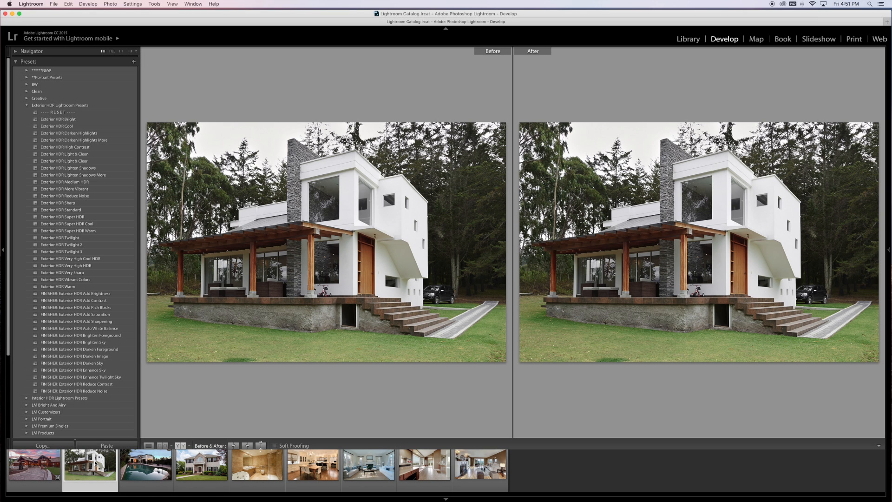
left_click(92, 122)
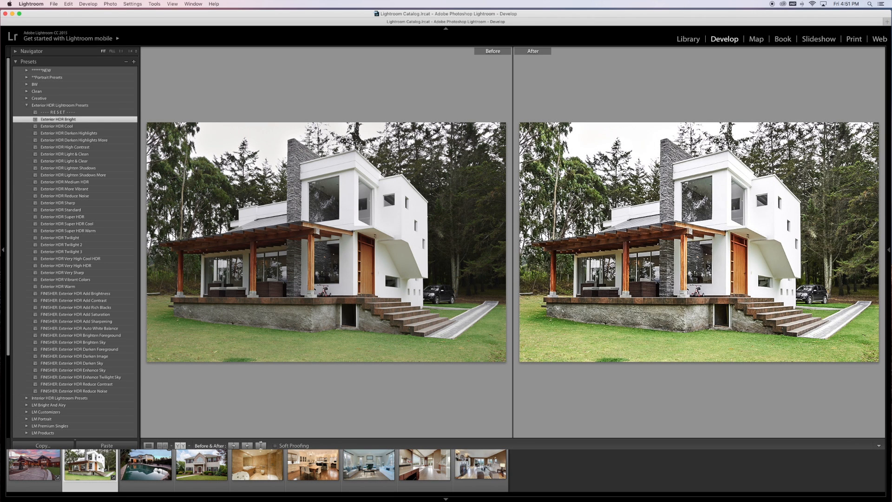
left_click(99, 210)
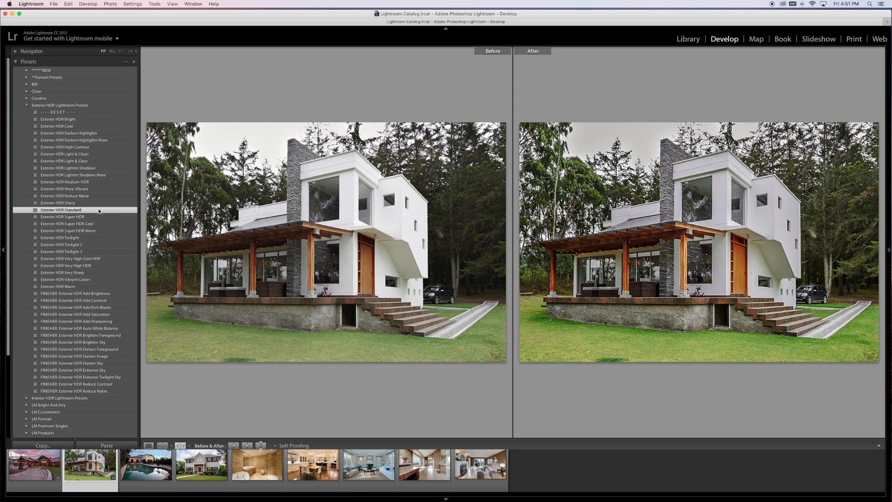
left_click(95, 189)
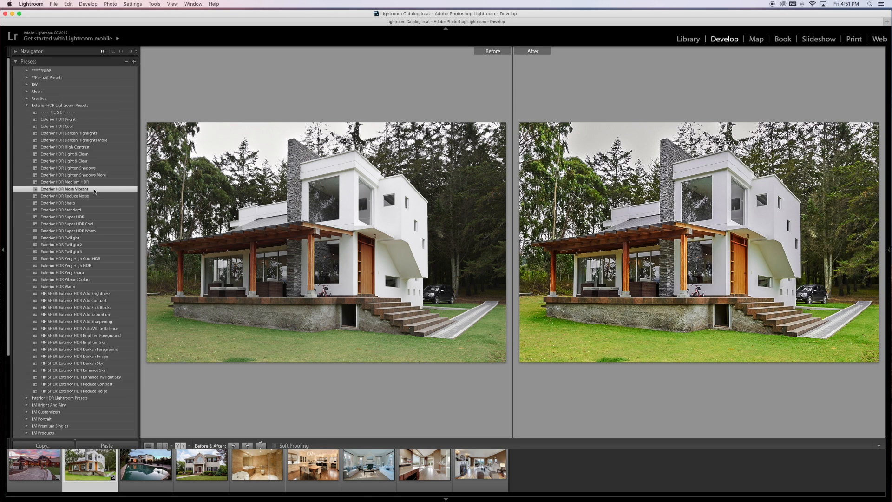
left_click(92, 183)
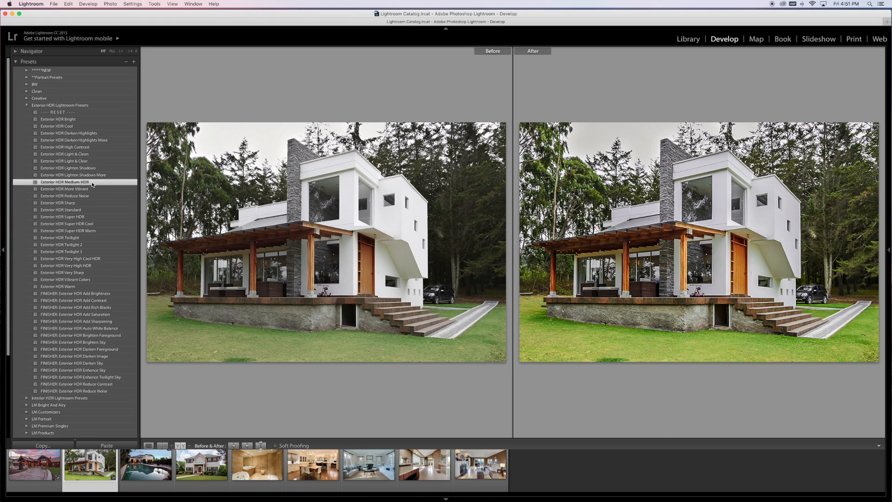
left_click(93, 170)
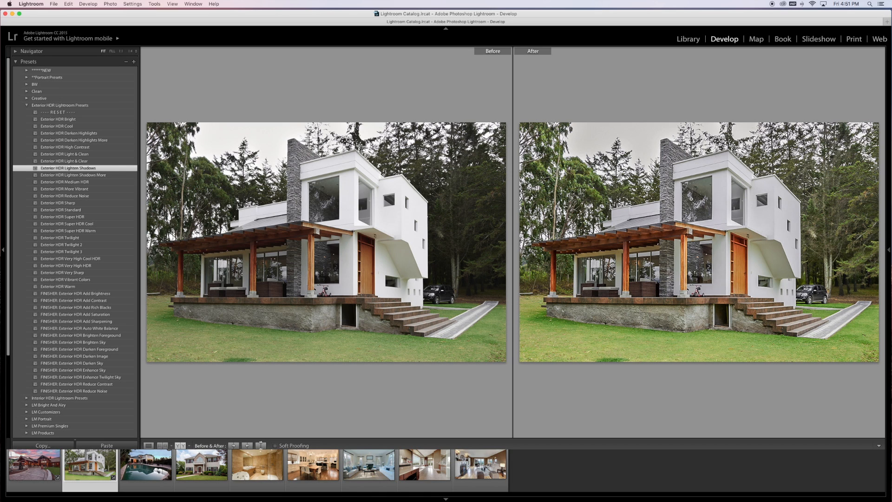
On the swimming pool house photo, compare Exterior HDR Twilight, Twilight 2, Twilight 3 and Standard, leaving Exterior HDR Twilight applied.
left_click(151, 472)
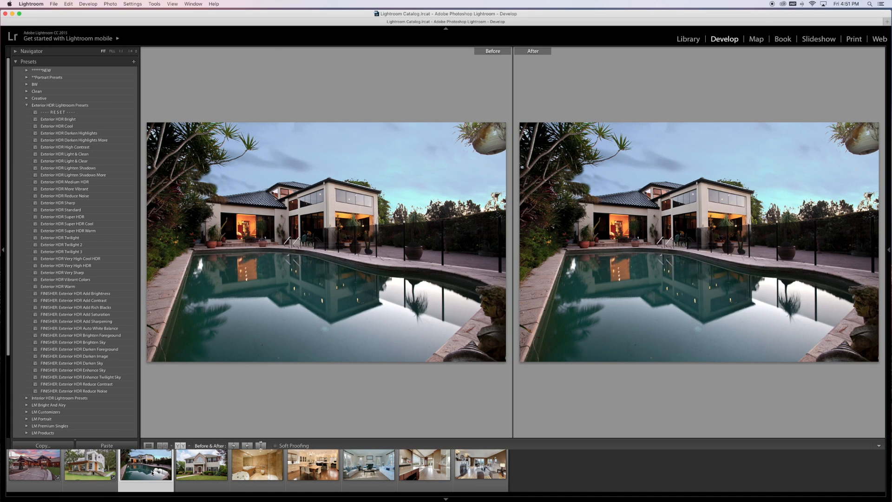
left_click(97, 238)
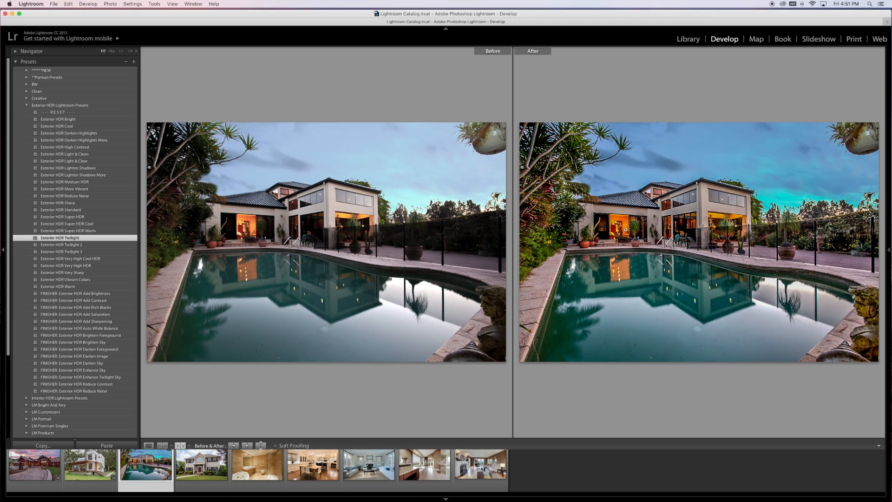
left_click(99, 245)
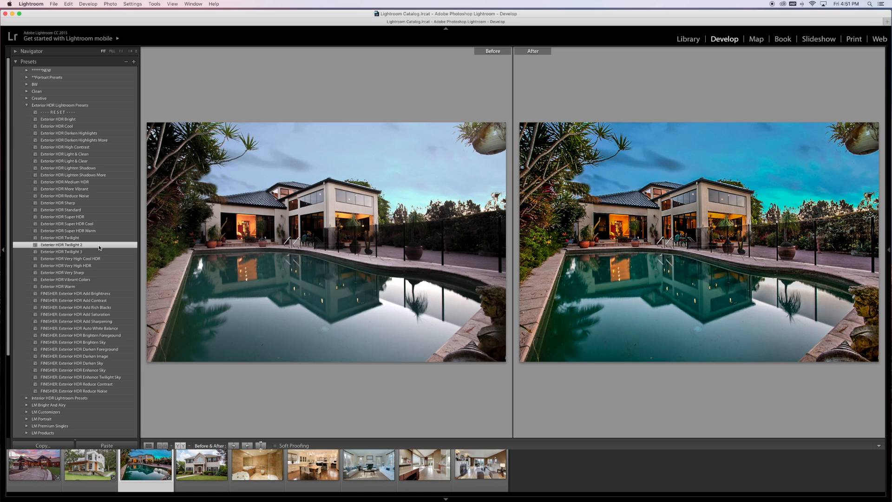
left_click(98, 251)
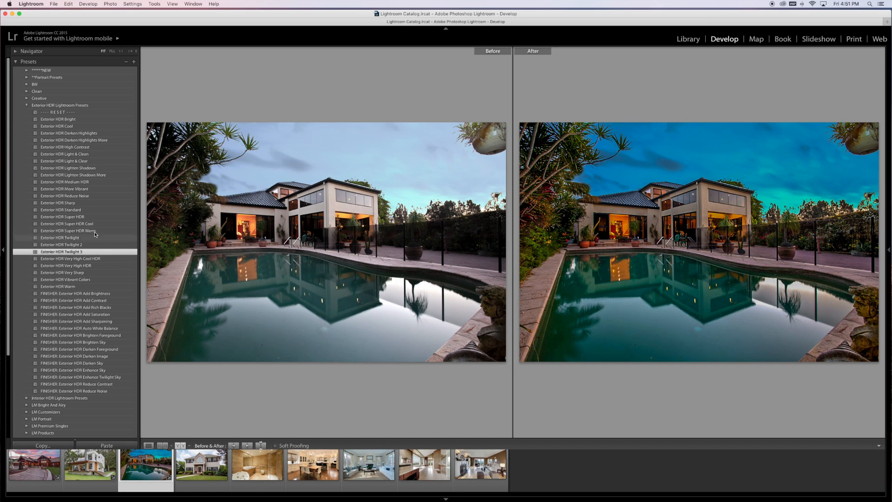
left_click(96, 211)
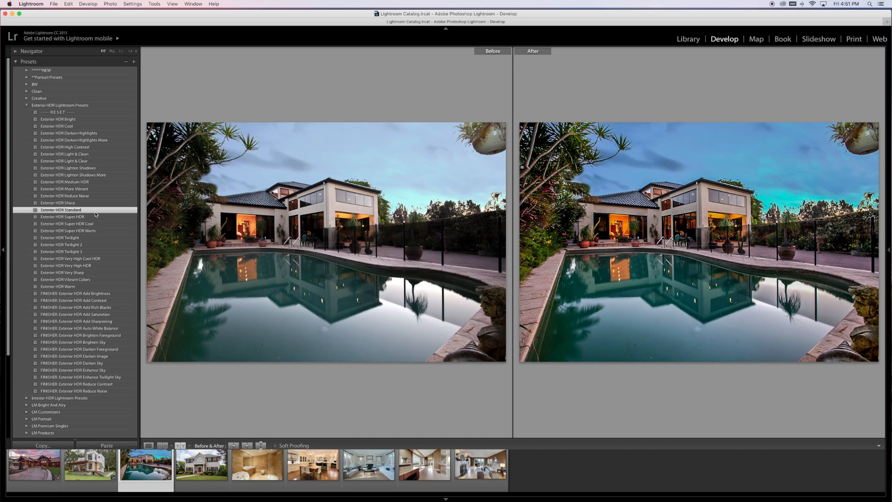
left_click(89, 243)
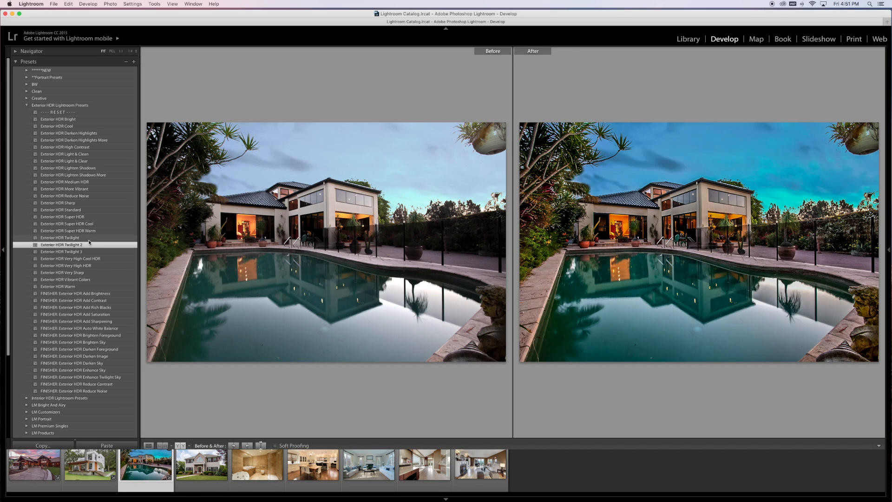
left_click(89, 240)
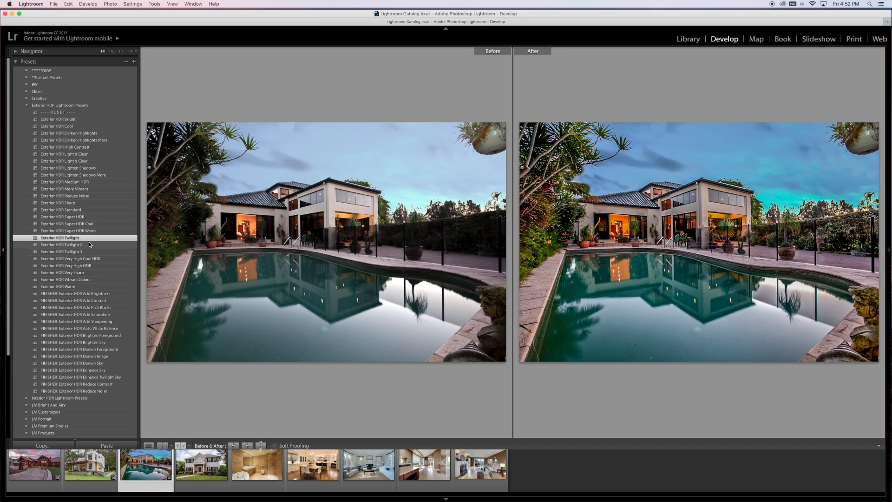
On the two-storey brick house photo, try Exterior HDR Standard, Cool, Super HDR Warm and Super HDR Cool, finishing with Super HDR.
left_click(203, 473)
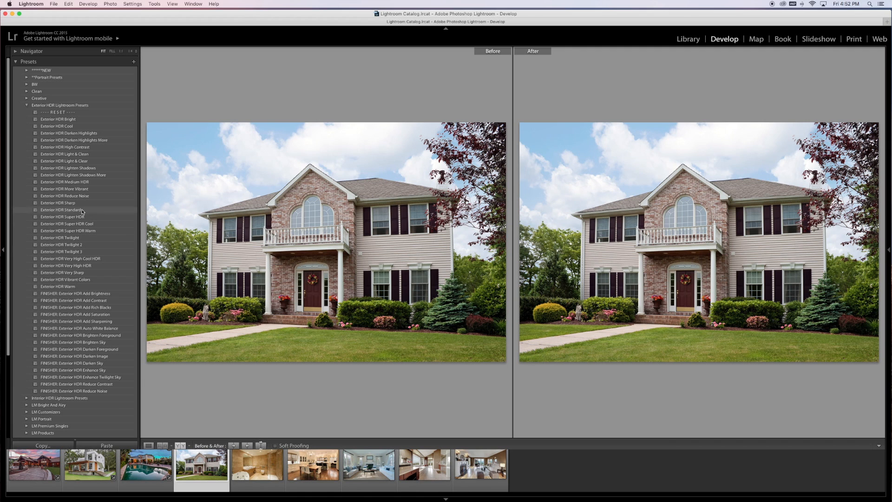
left_click(82, 210)
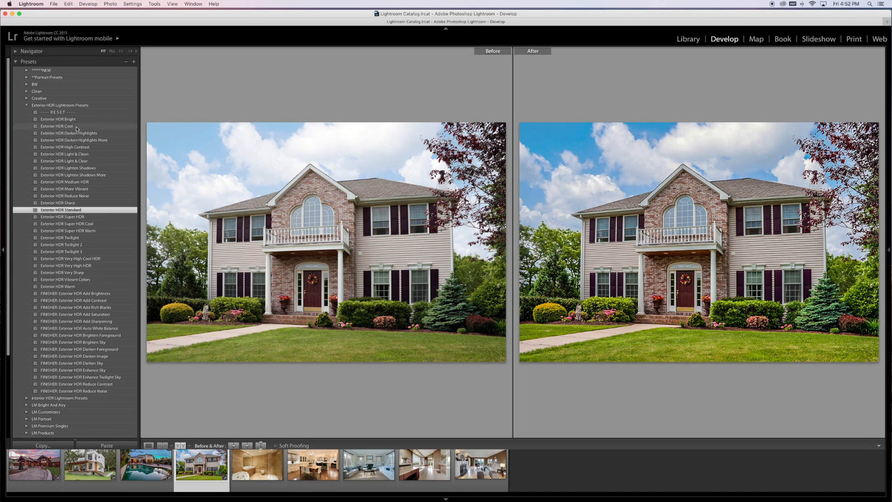
left_click(77, 127)
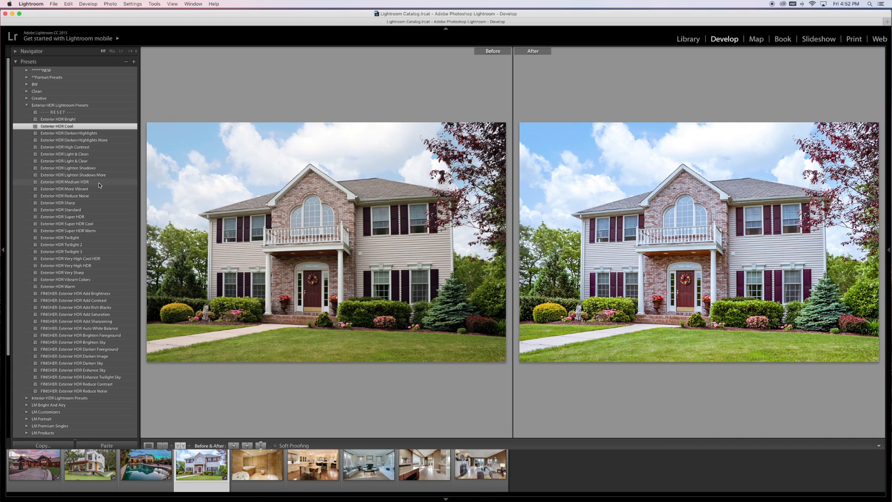
left_click(93, 231)
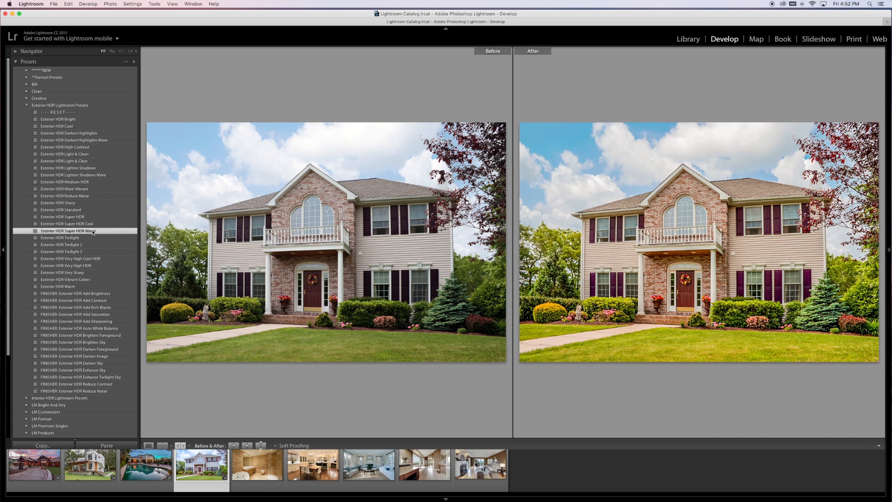
left_click(91, 224)
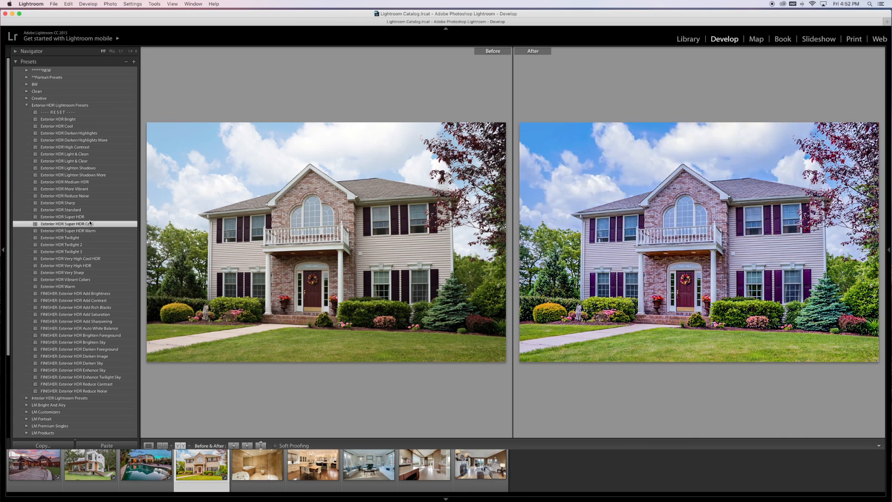
left_click(91, 218)
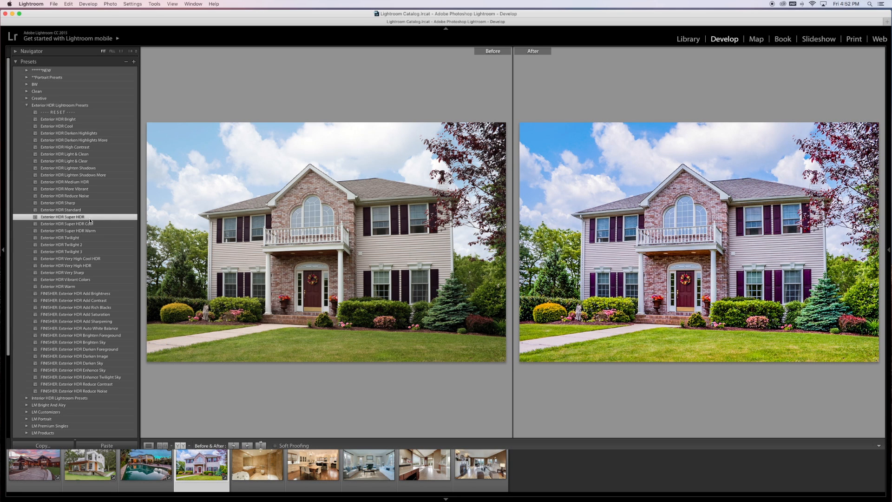
On the bathroom photo, apply Interior Best Bathroom 1, 2 and 3 in turn from the Real Estate CC LR Presets folder.
left_click(251, 469)
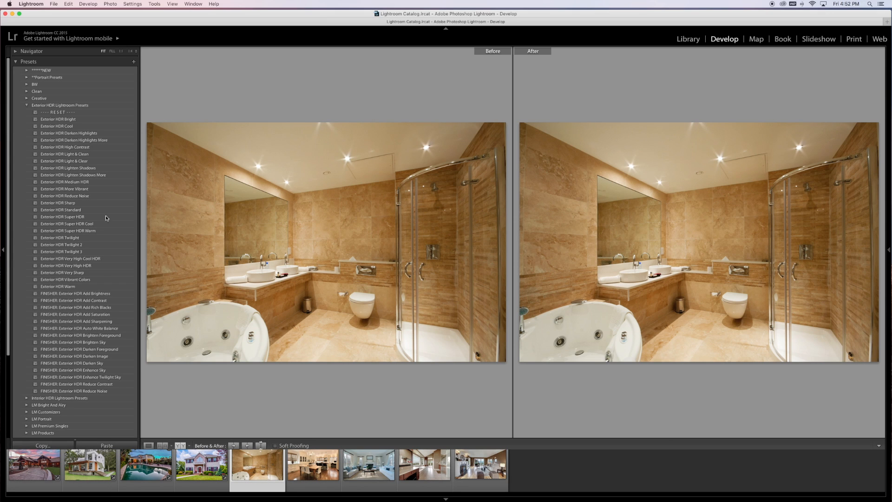
left_click(27, 106)
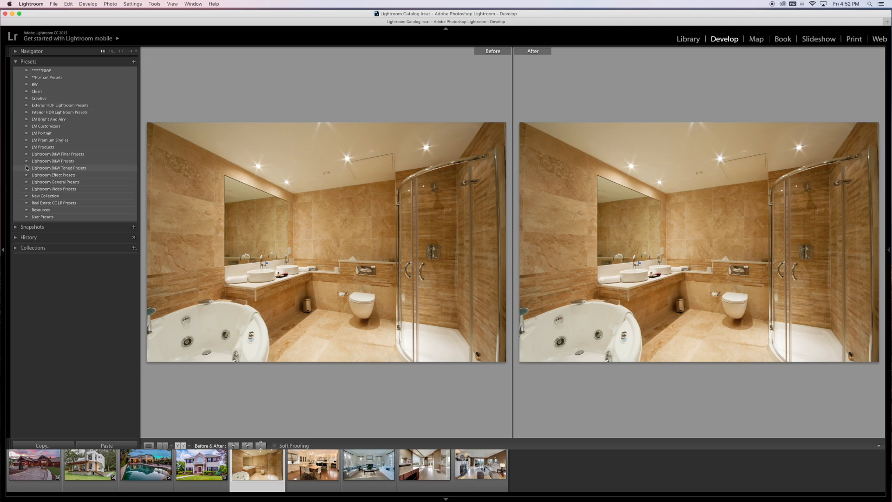
left_click(27, 203)
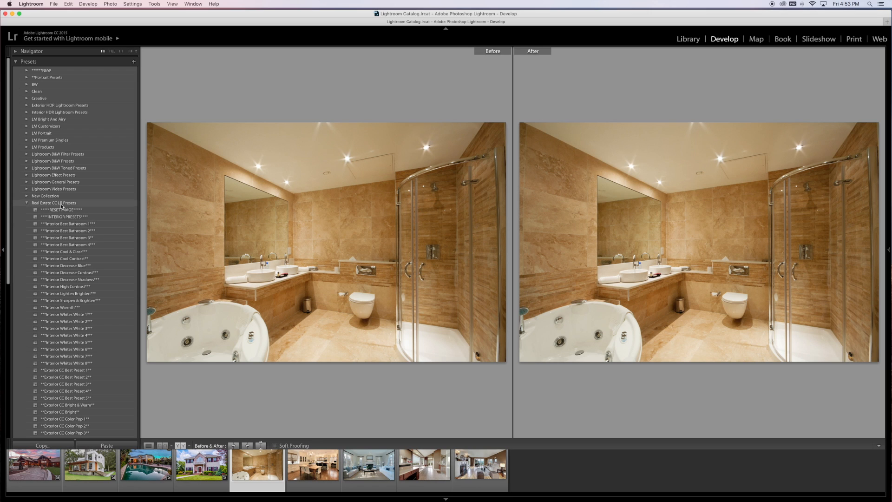
left_click(95, 225)
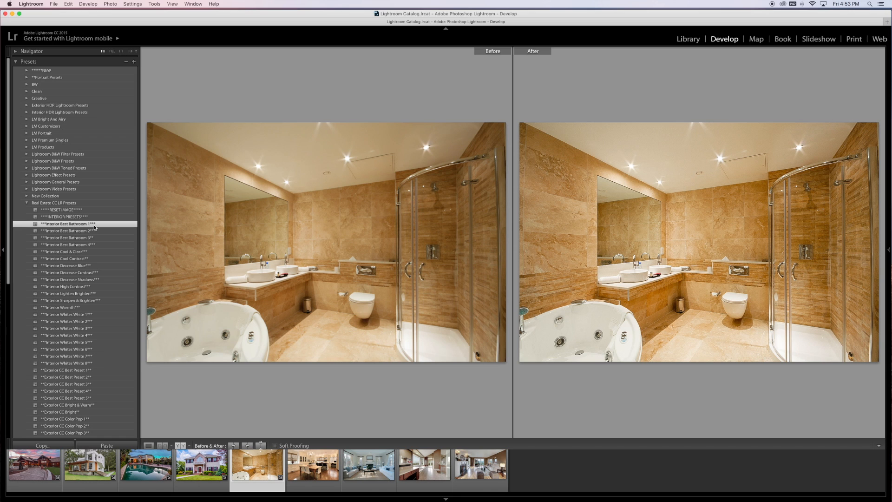
left_click(99, 231)
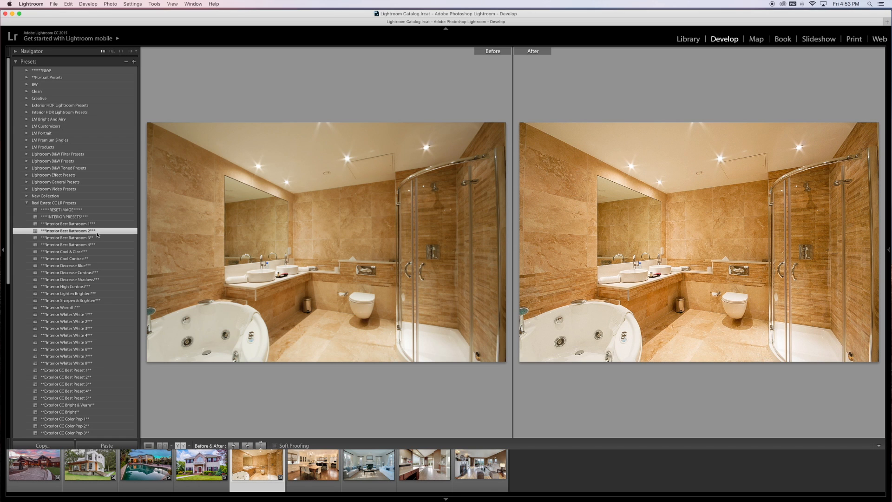
left_click(97, 238)
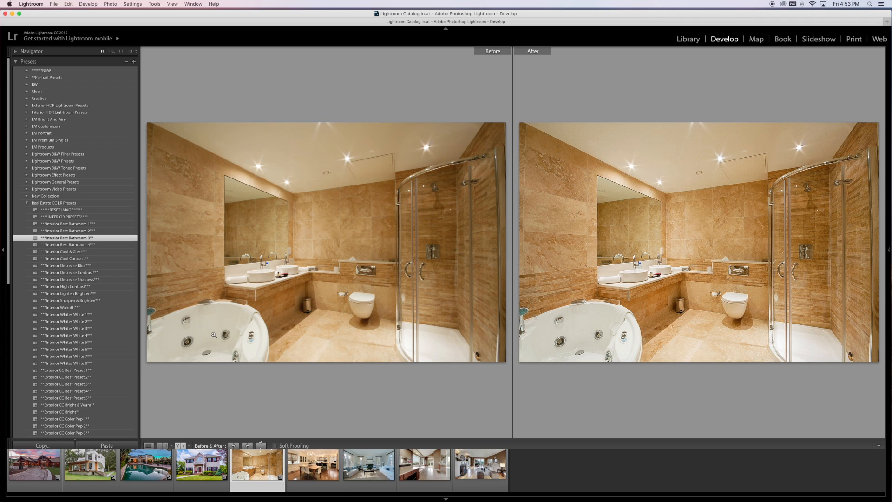
Switch to the Interior HDR Lightroom Presets folder and try Interior HDR Best Cool, finishing with Interior HDR Cool I on the bathroom photo.
left_click(26, 203)
left_click(26, 113)
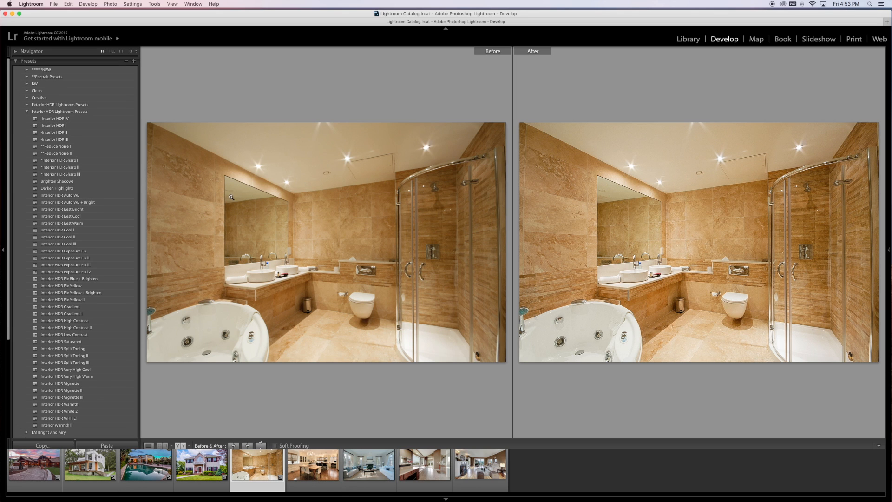
left_click(93, 216)
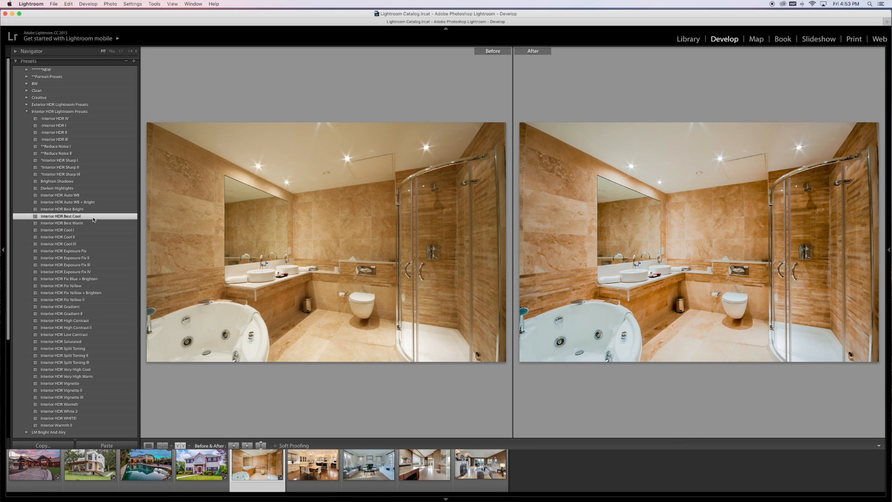
left_click(85, 231)
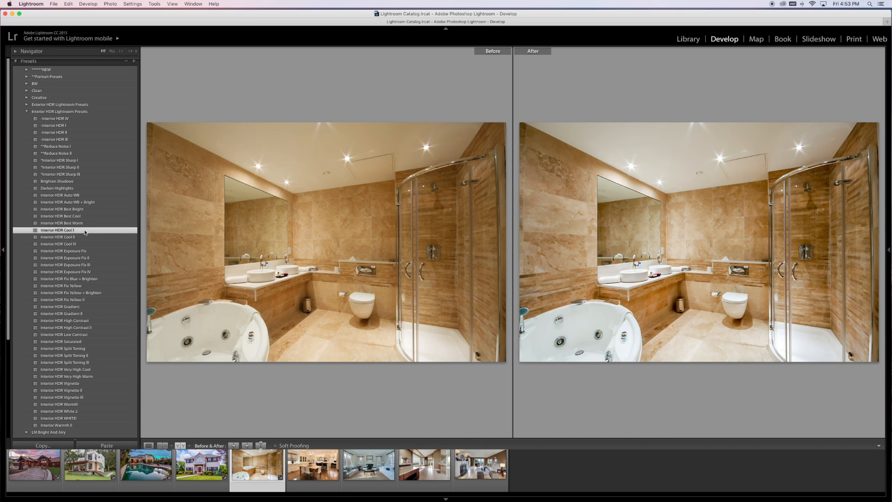
On the bathroom photo, try Interior HDR Cool II, Cool III and Best Cool, finishing with Interior HDR Best Bright.
left_click(84, 237)
left_click(83, 244)
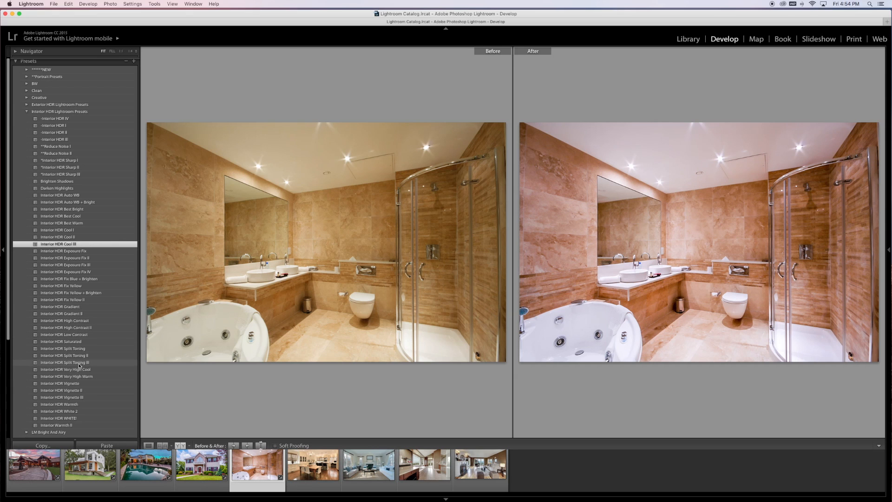
left_click(84, 216)
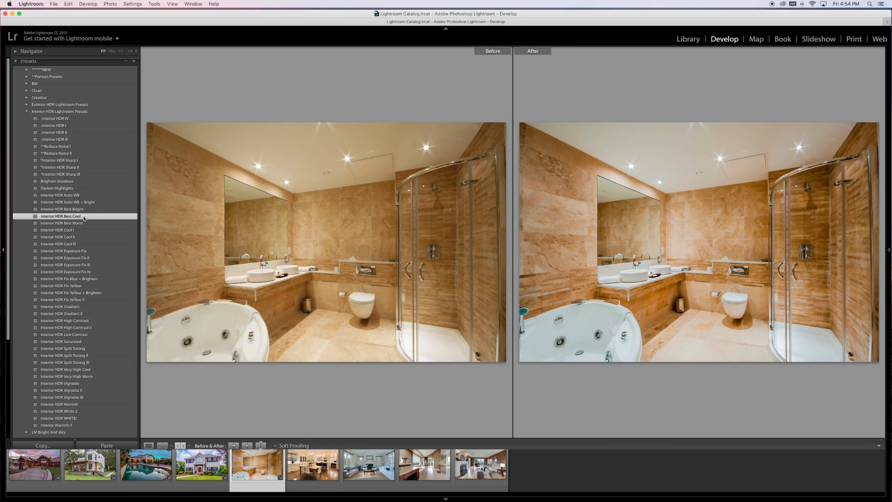
left_click(86, 209)
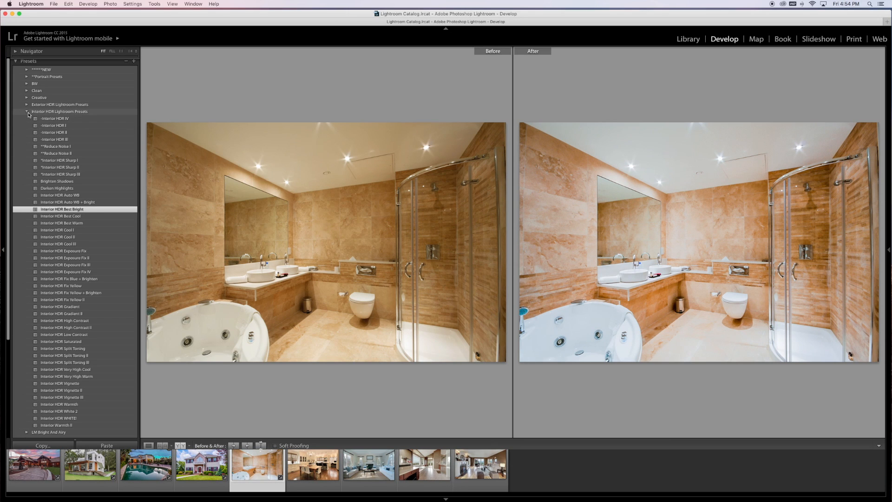
On the kitchen and dining photo, try Interior Whites White 1 through 5 from the Real Estate CC LR Presets folder, leaving White 5 applied.
left_click(319, 474)
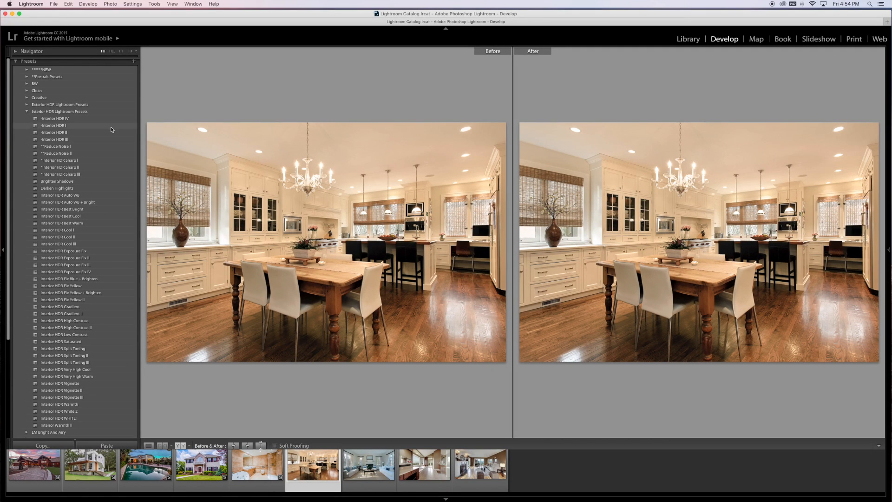
left_click(26, 113)
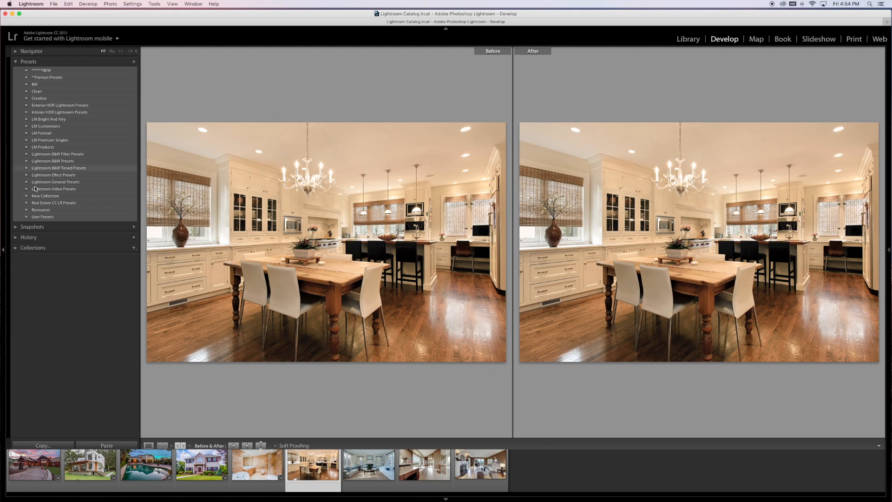
left_click(29, 207)
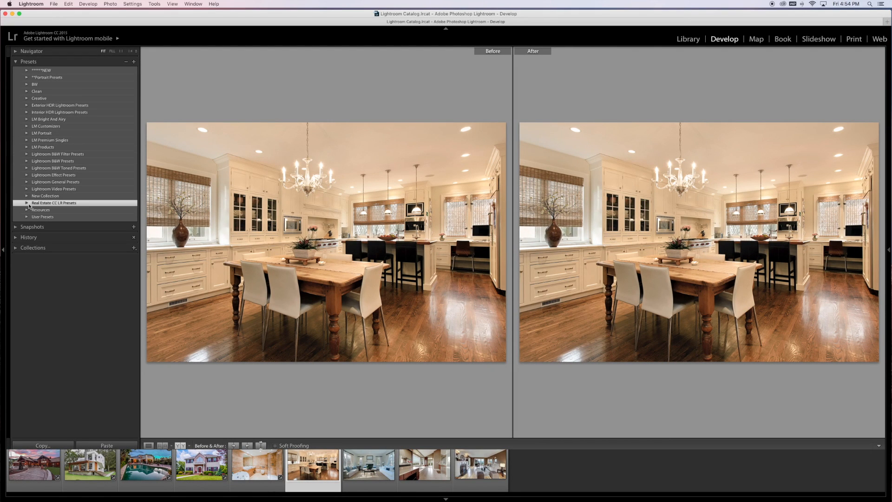
left_click(26, 204)
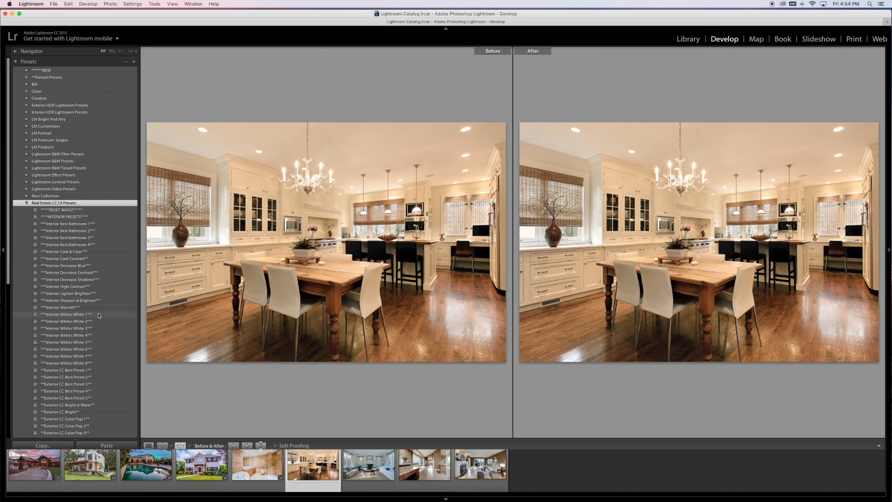
left_click(99, 316)
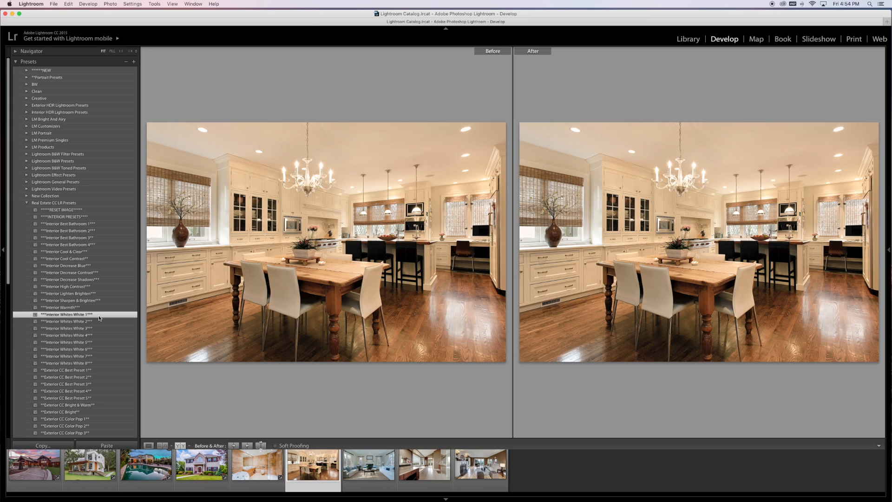
left_click(100, 321)
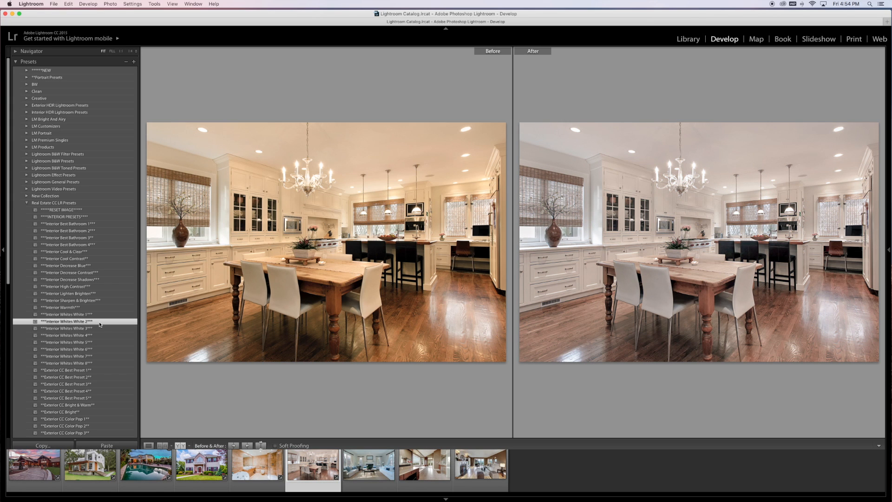
left_click(99, 329)
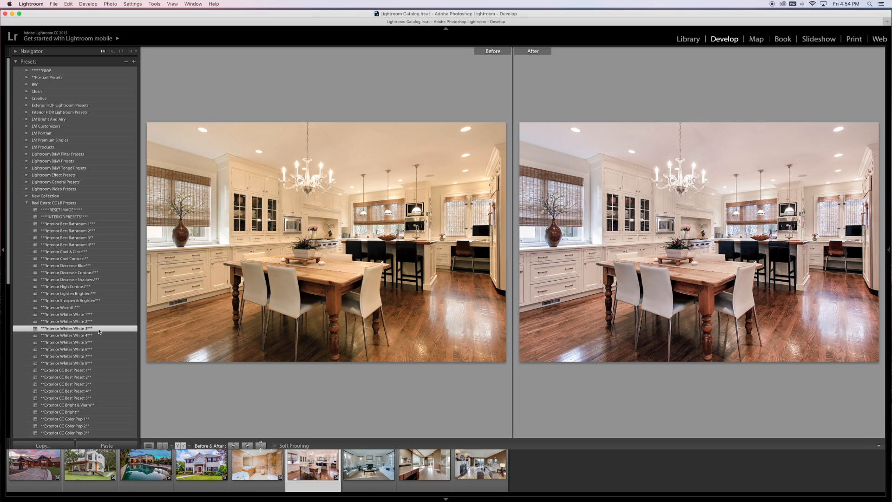
left_click(97, 336)
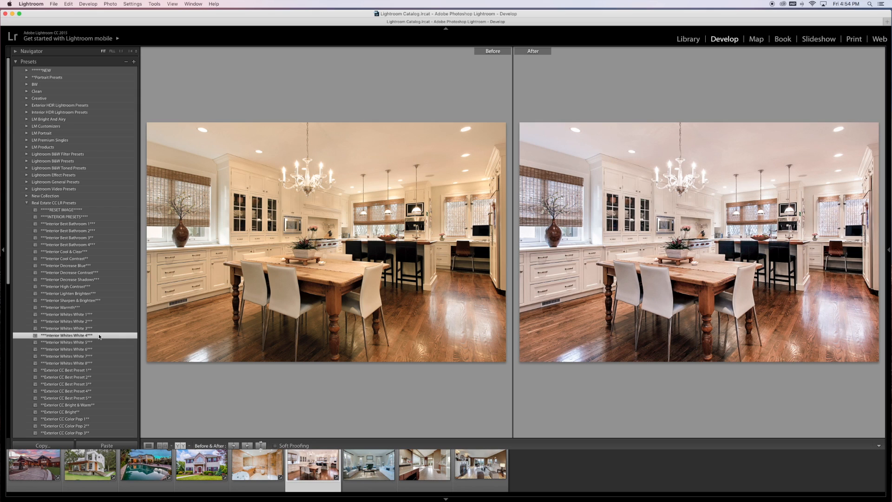
left_click(98, 342)
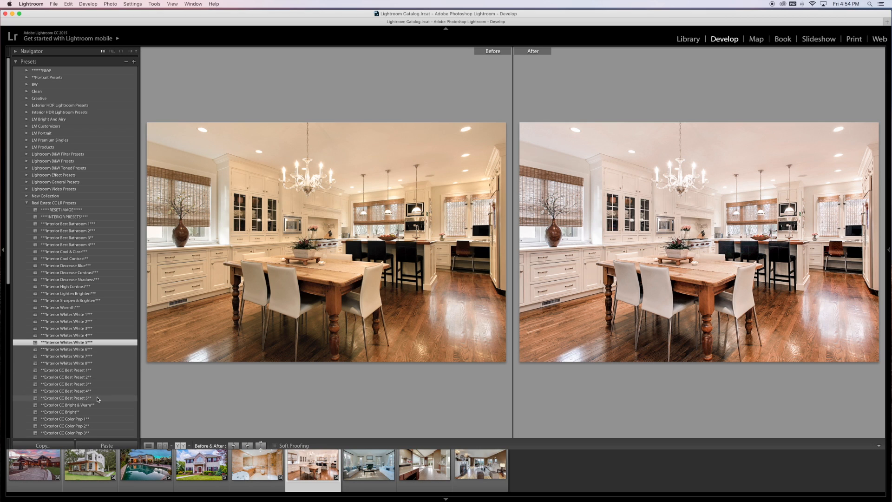
On the living room photo with the blue cast, try Interior Whites White 1, 2 and 3, finishing with Interior Warmth.
left_click(393, 471)
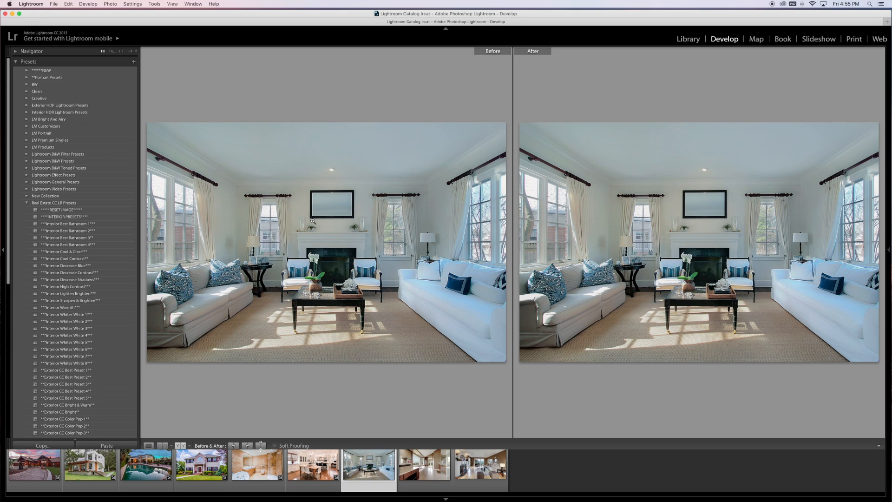
left_click(104, 315)
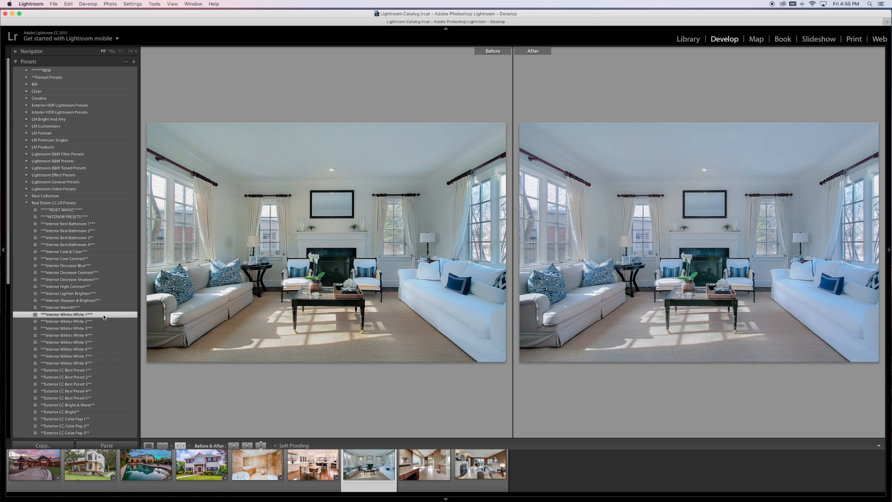
left_click(103, 322)
left_click(102, 328)
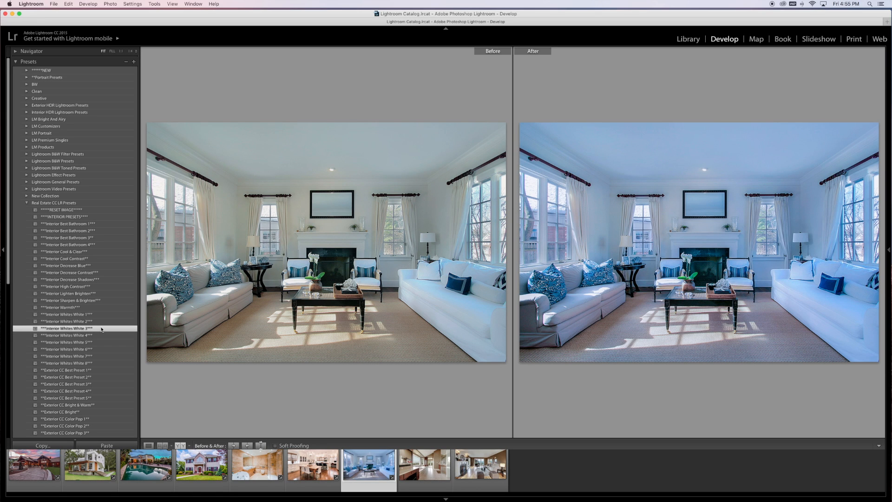
left_click(85, 308)
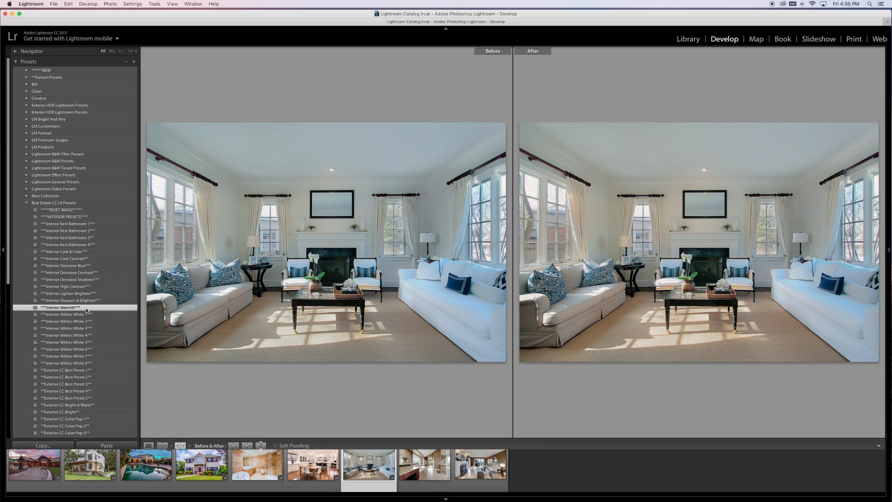
Add the Add Tone Contrast preset on top of the warmed living room photo.
scroll(87, 310, "down", 3)
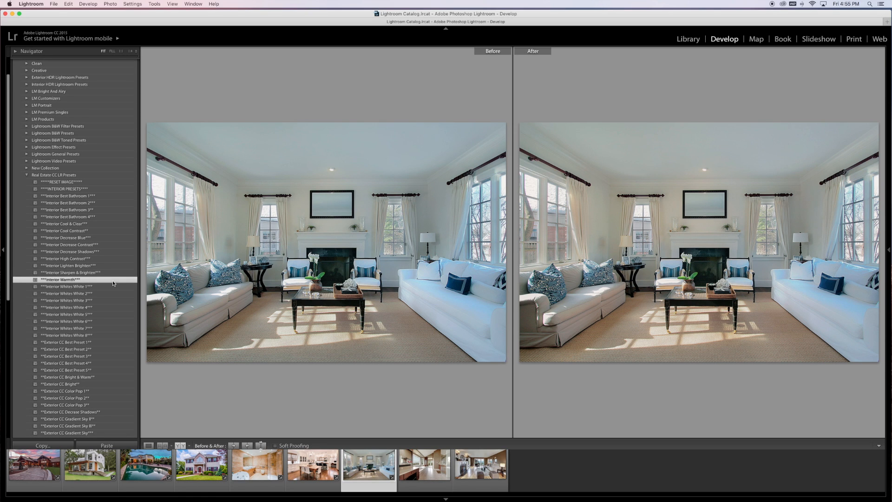
scroll(113, 323, "down", 4)
scroll(115, 326, "down", 3)
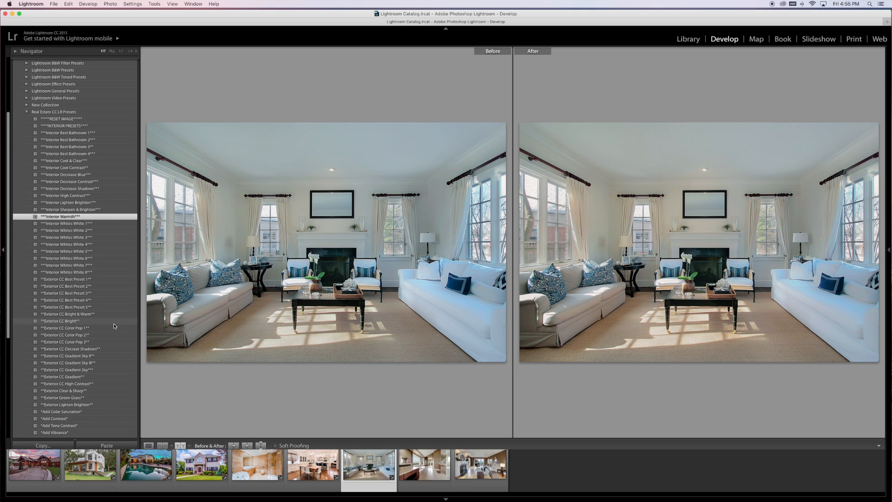
left_click(81, 425)
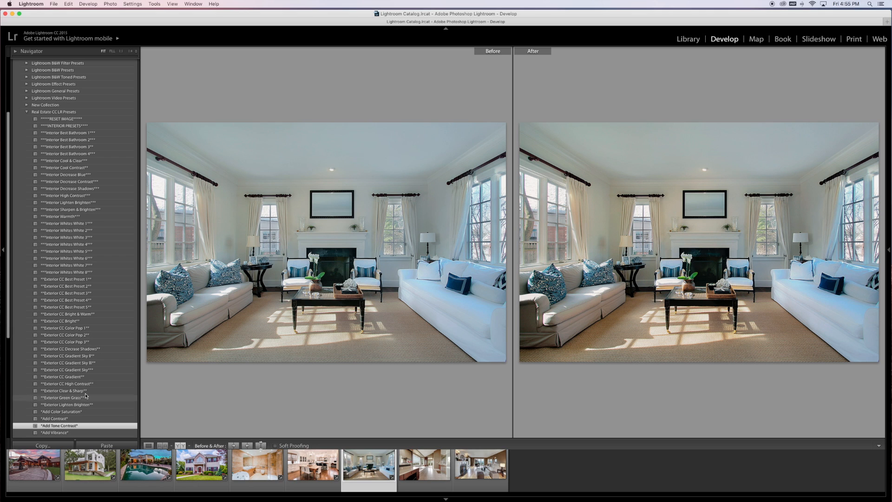
Switch to the Interior HDR Lightroom Presets folder and try Interior HDR Auto WB, finishing with Auto WB + Bright on the living room photo.
scroll(100, 379, "up", 3)
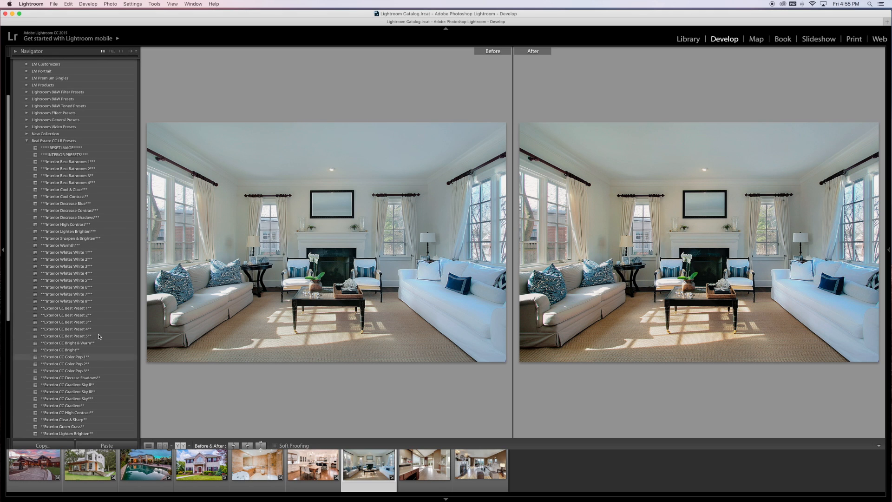
scroll(113, 361, "up", 4)
scroll(113, 361, "up", 3)
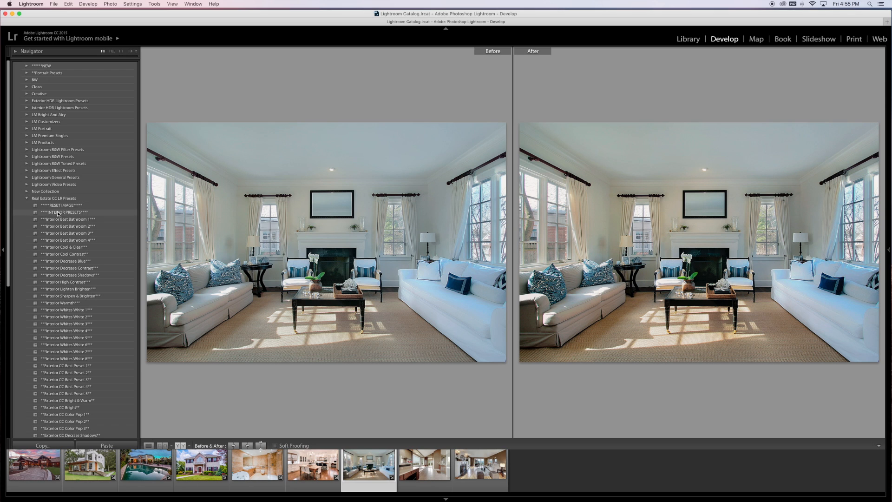
left_click(26, 198)
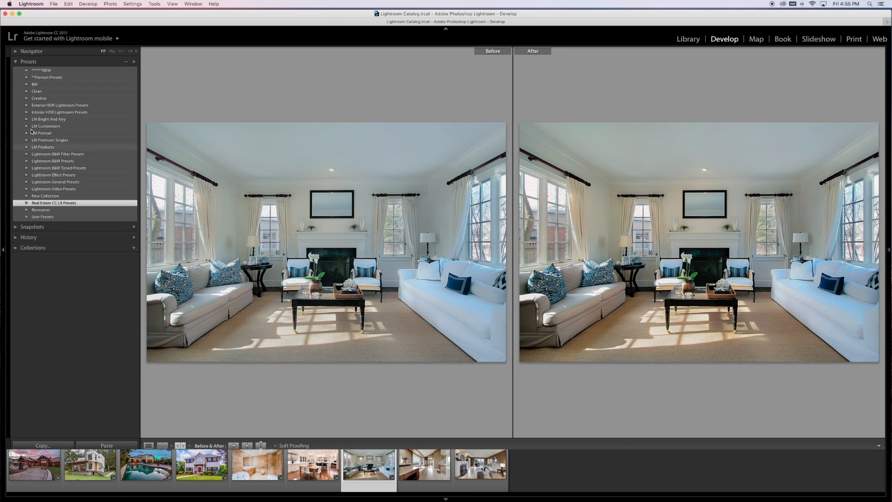
left_click(27, 112)
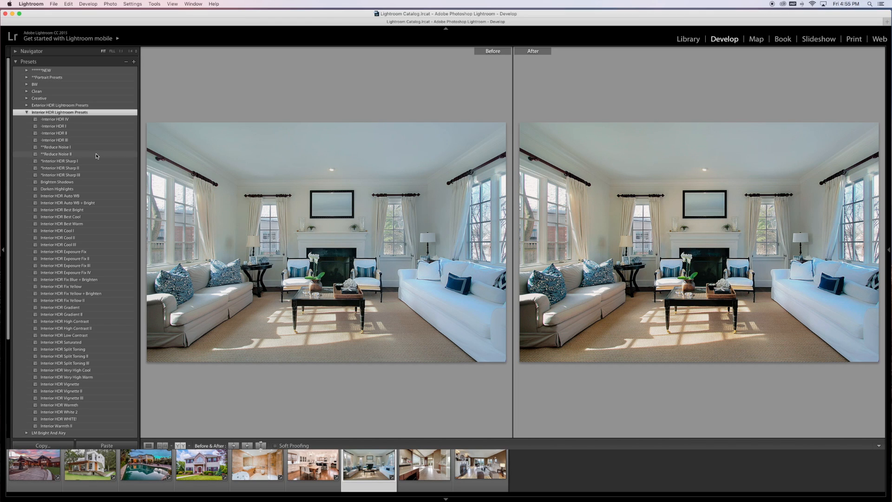
left_click(99, 196)
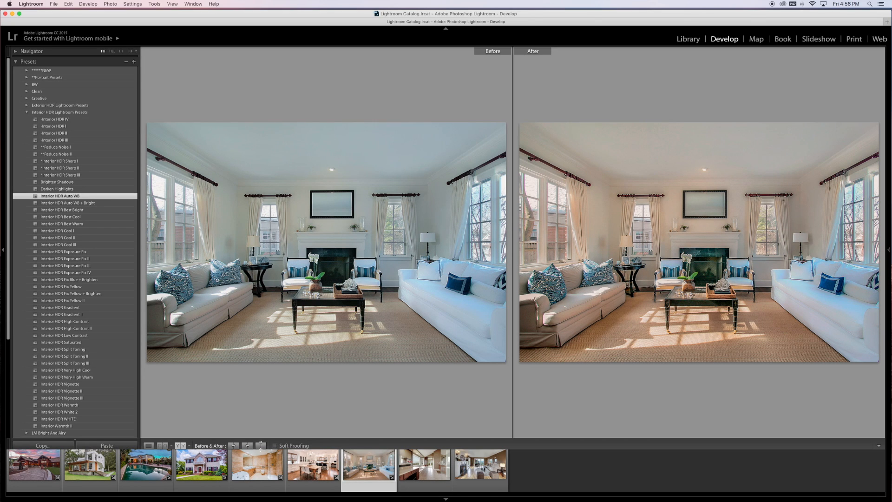
left_click(107, 204)
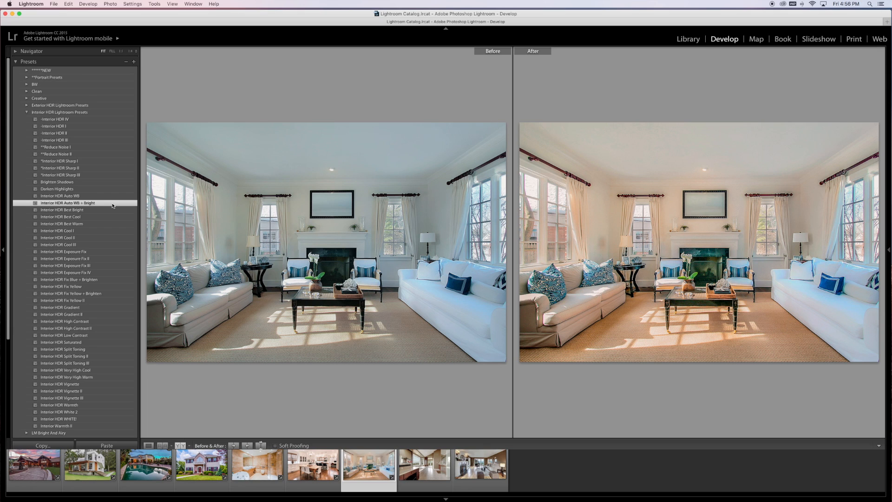
On the bathroom photo with the wooden vanity, try Interior HDR I, finish with Interior HDR Best Bright, and collapse the preset folder.
left_click(417, 470)
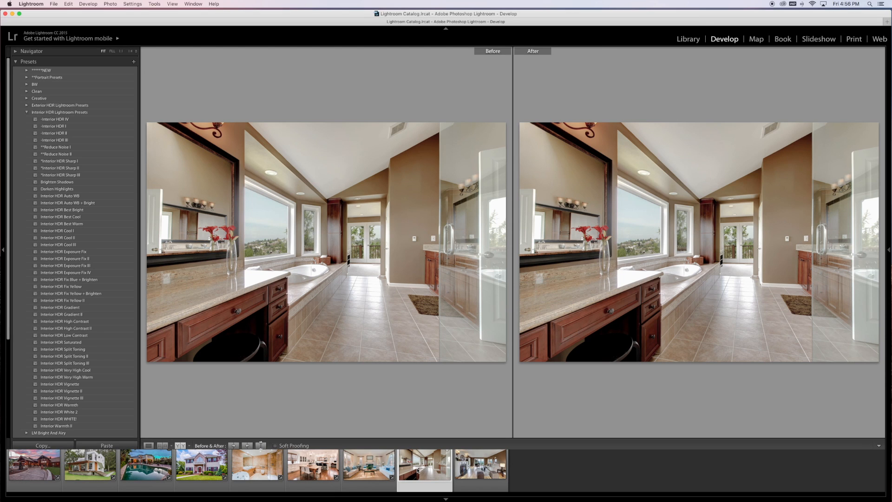
left_click(92, 127)
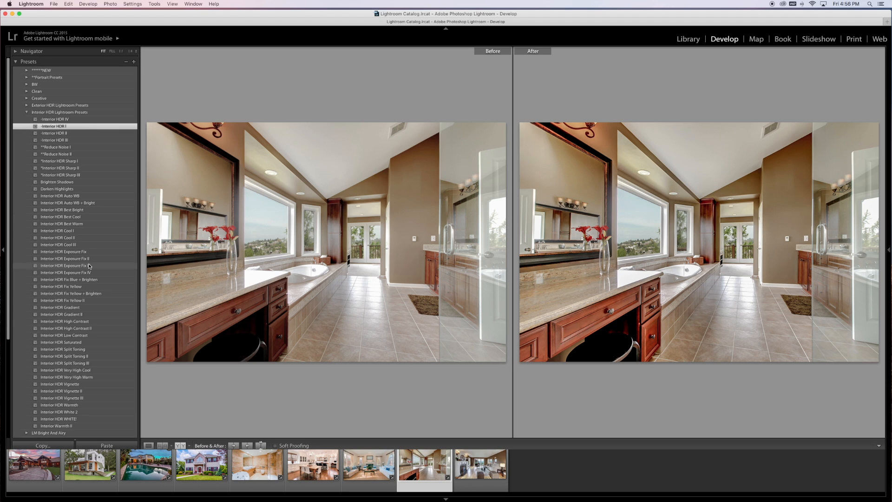
left_click(89, 211)
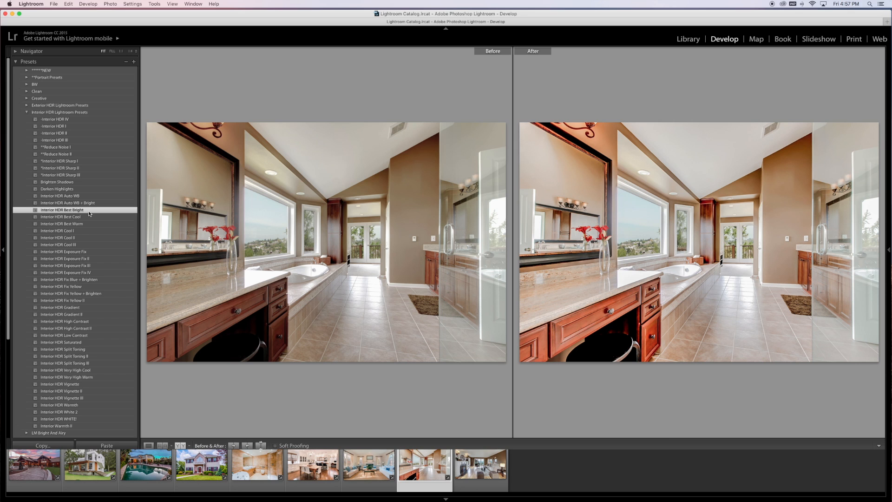
left_click(42, 112)
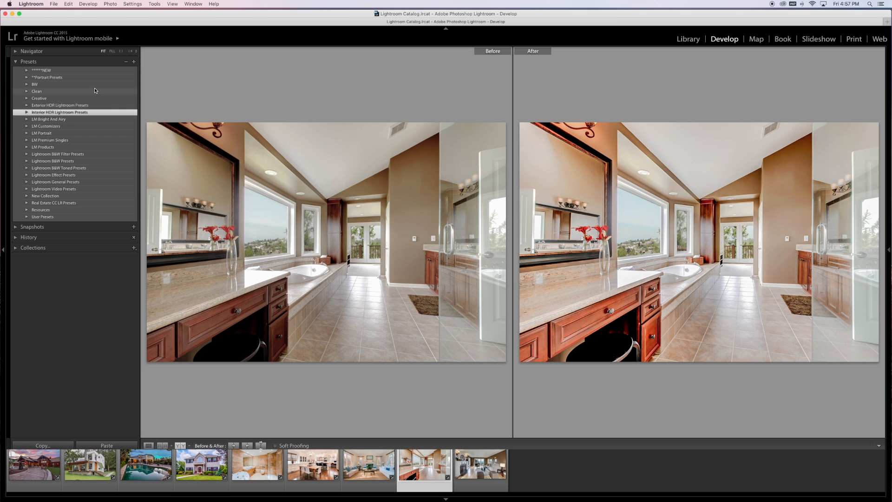
left_click(28, 106)
left_click(27, 112)
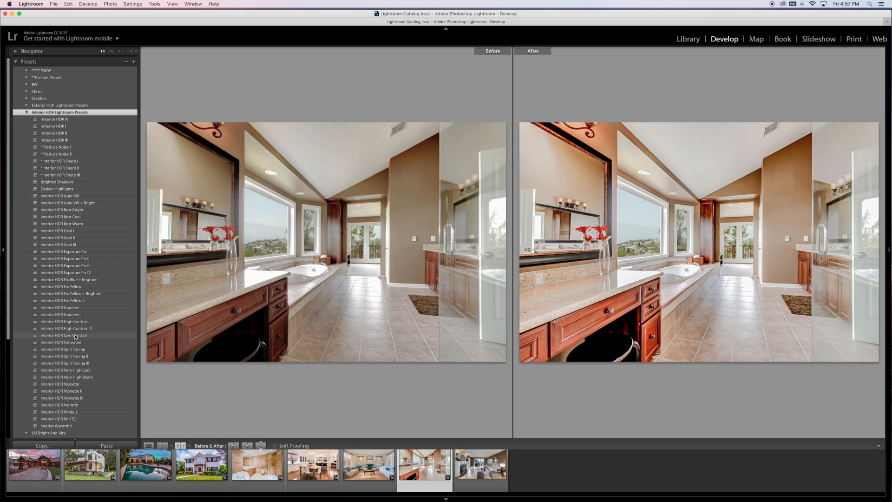
left_click(27, 112)
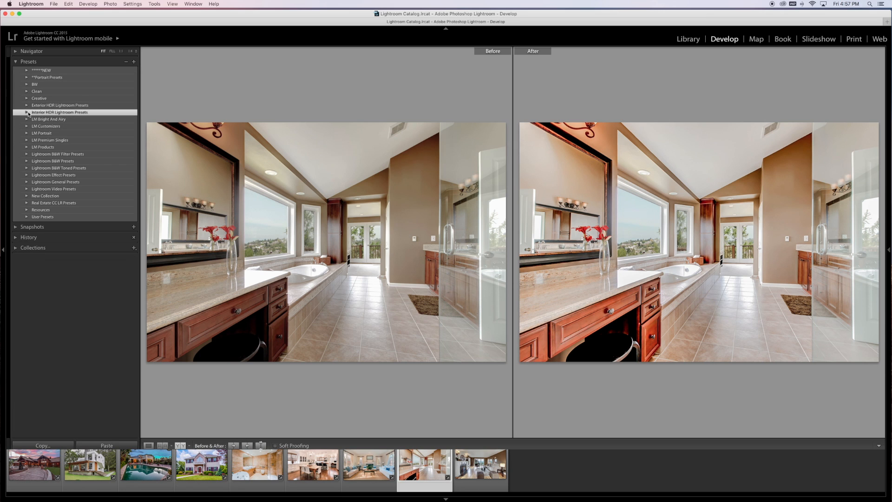